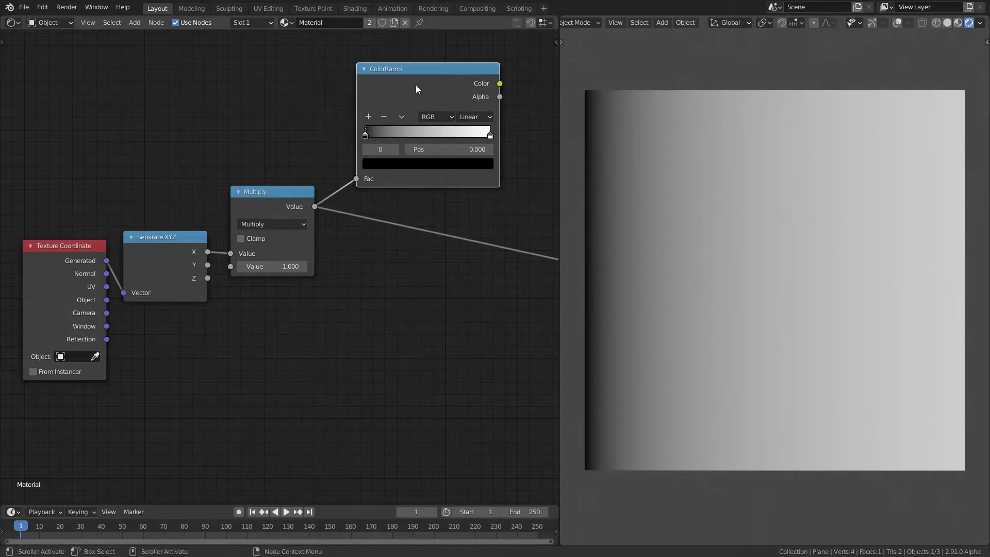
Step: Connect the ColorRamp's Color output to the material so the plane shows a black-to-white gradient along X
left_click_drag(410, 93, 408, 103)
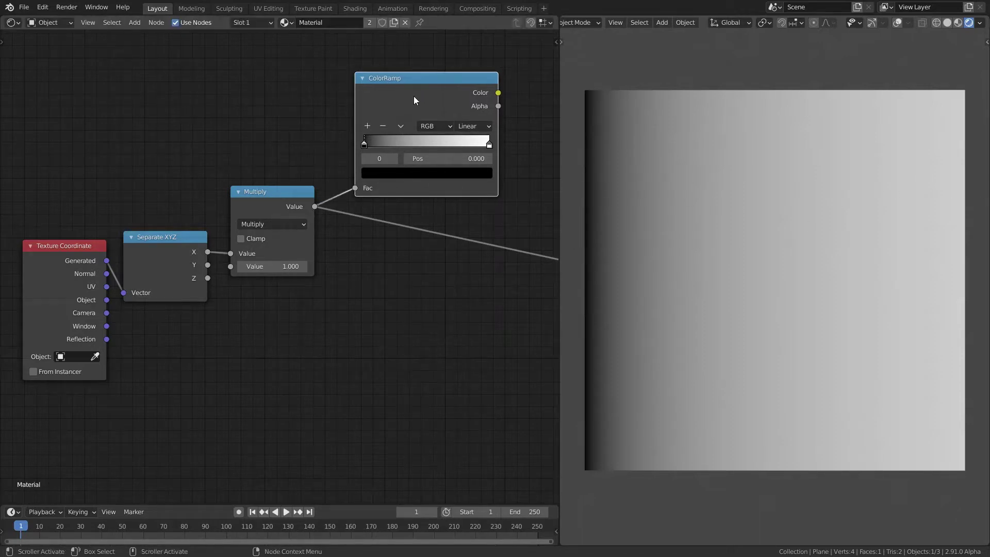
key("shift+a")
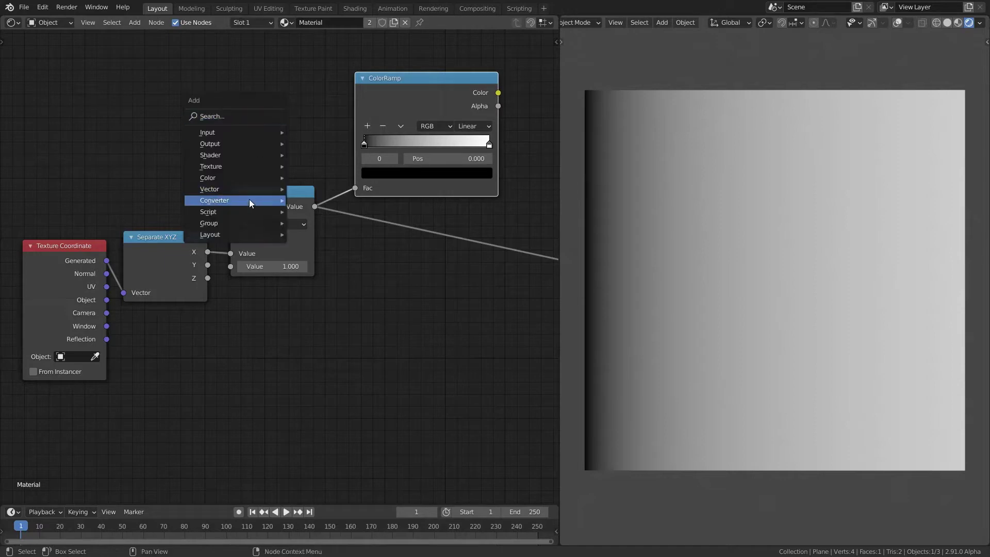
mouse_move(249, 200)
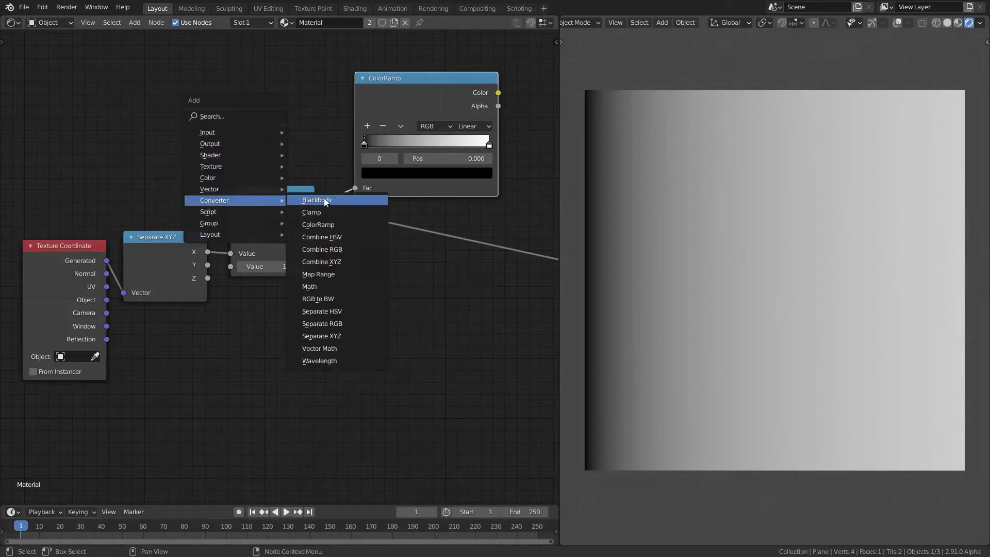
left_click(410, 100, "ctrl+shift")
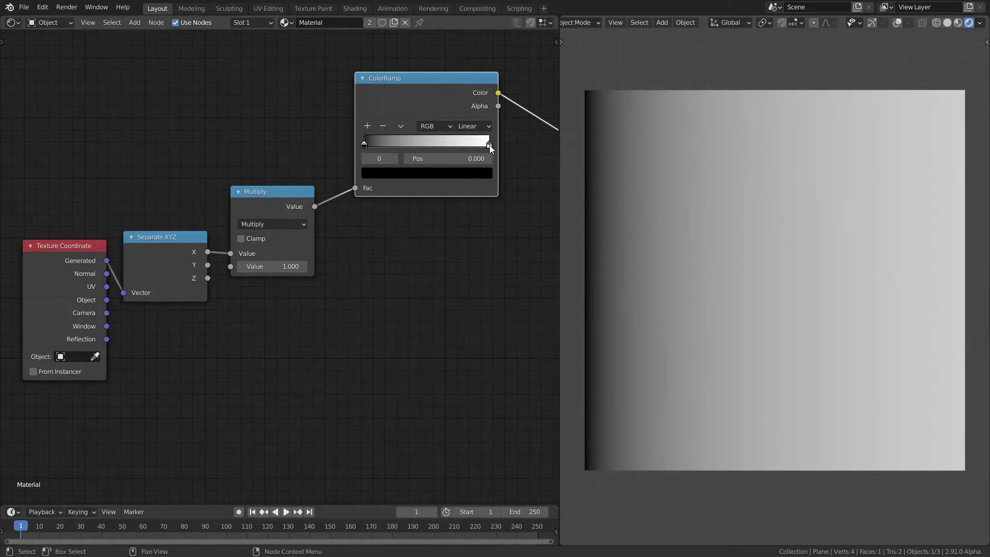
middle_click_drag(280, 156, 213, 318)
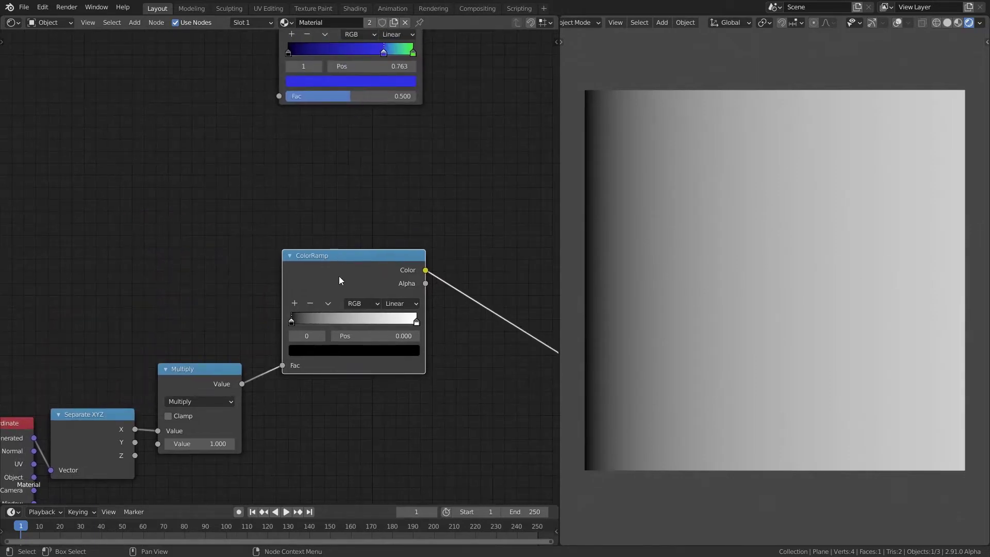
left_click_drag(339, 277, 197, 171, "alt")
scroll(369, 147, "down", 2)
left_click(329, 89)
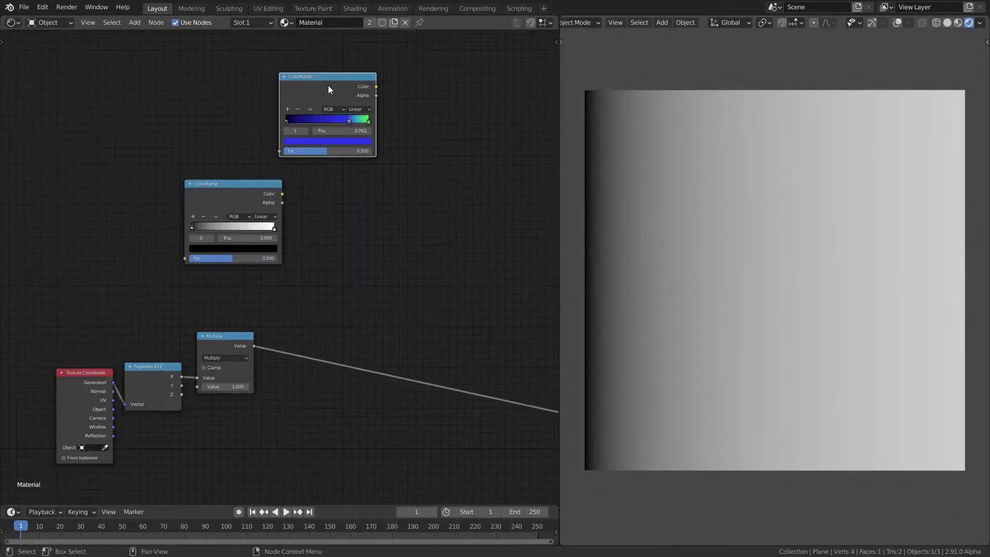
left_click_drag(329, 89, 352, 305)
middle_click_drag(230, 336, 289, 246)
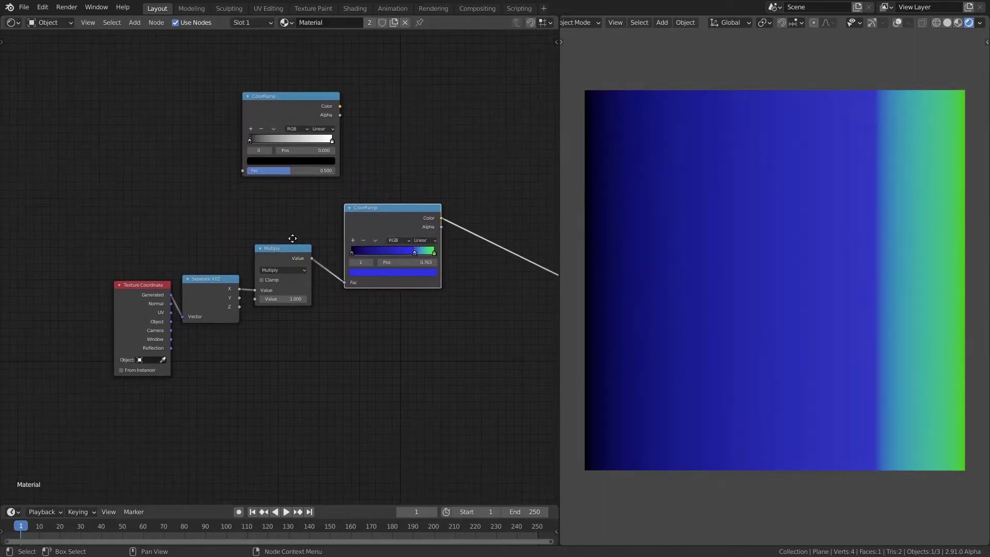
scroll(342, 287, "up", 3)
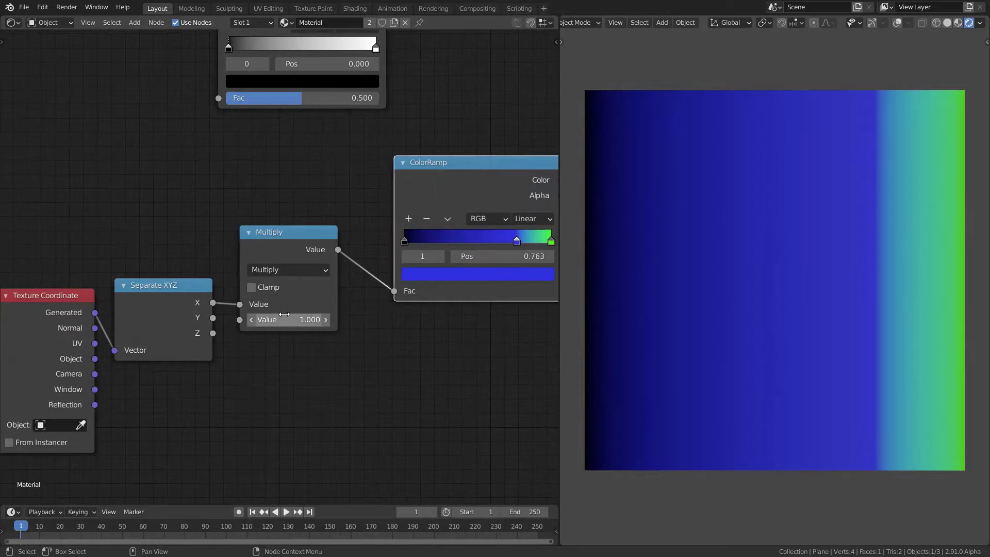
middle_click_drag(504, 346, 390, 336)
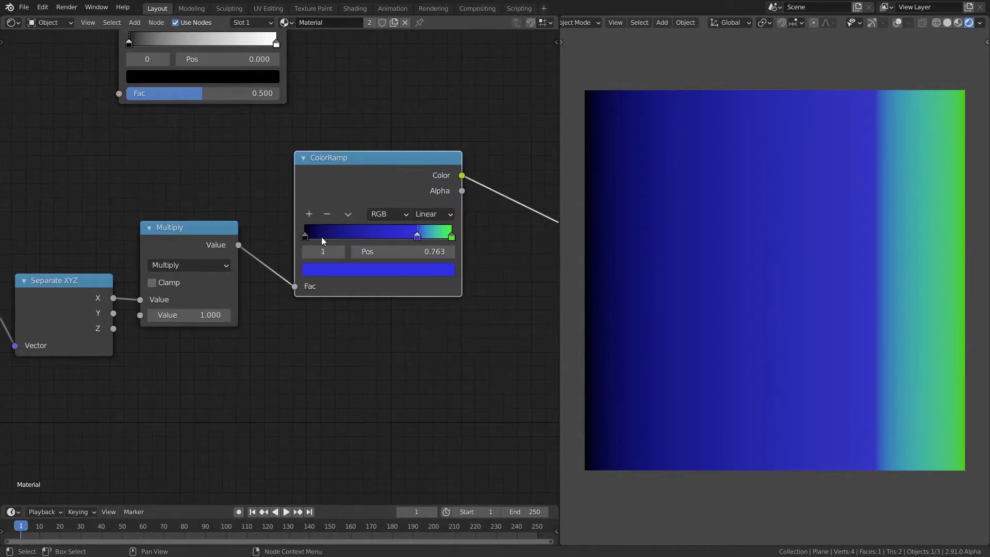
scroll(410, 239, "up", 2)
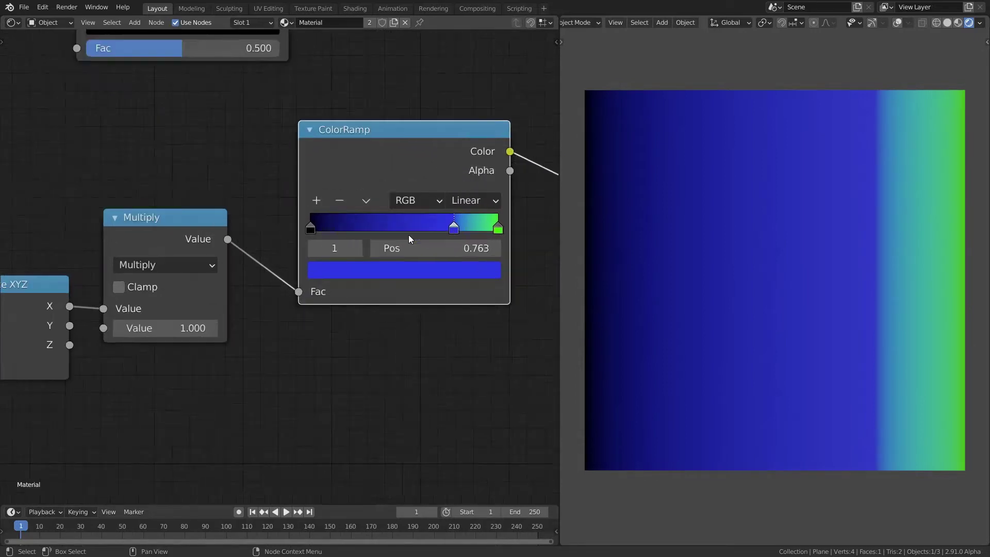
left_click(182, 324)
type("2")
key("Return")
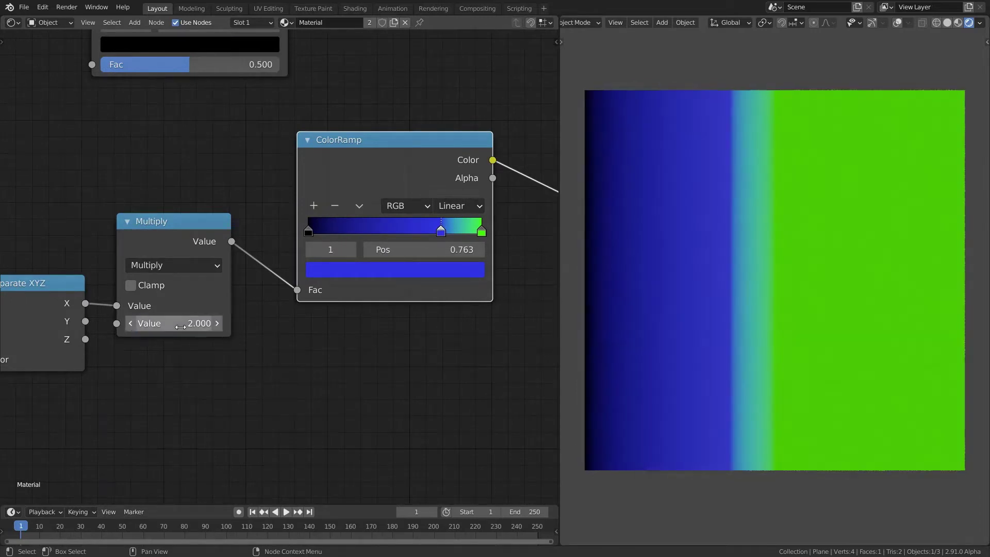
scroll(166, 342, "down", 1)
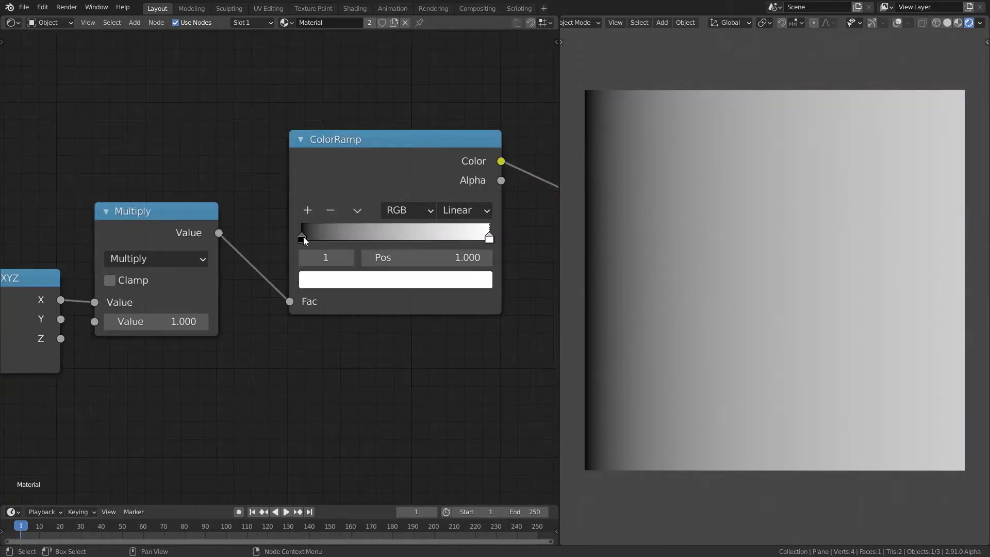
Step: Move the ColorRamp's white right stop to about 0.751 and colour it purple
left_click(303, 239)
left_click(489, 238)
left_click_drag(489, 239, 442, 245)
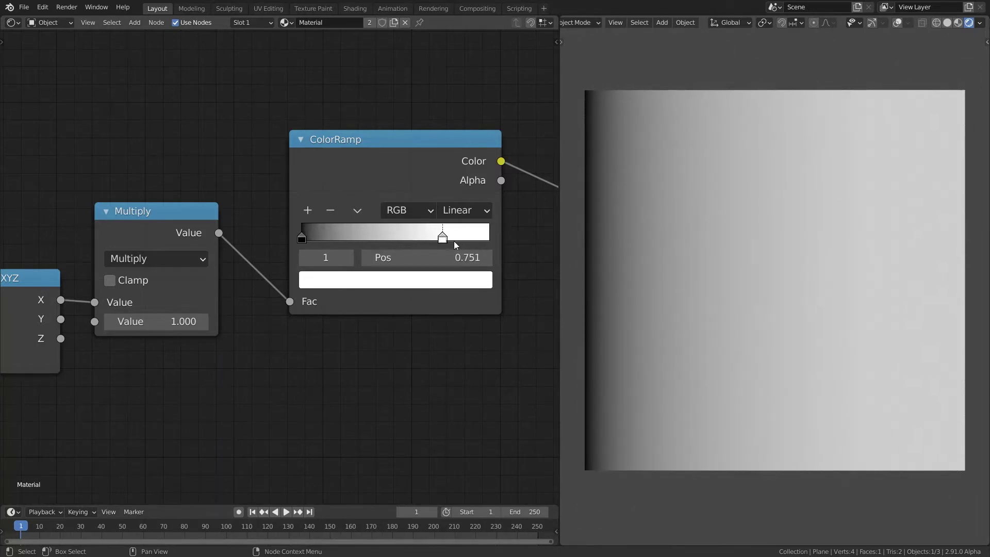
left_click(414, 286)
left_click_drag(373, 93, 421, 85)
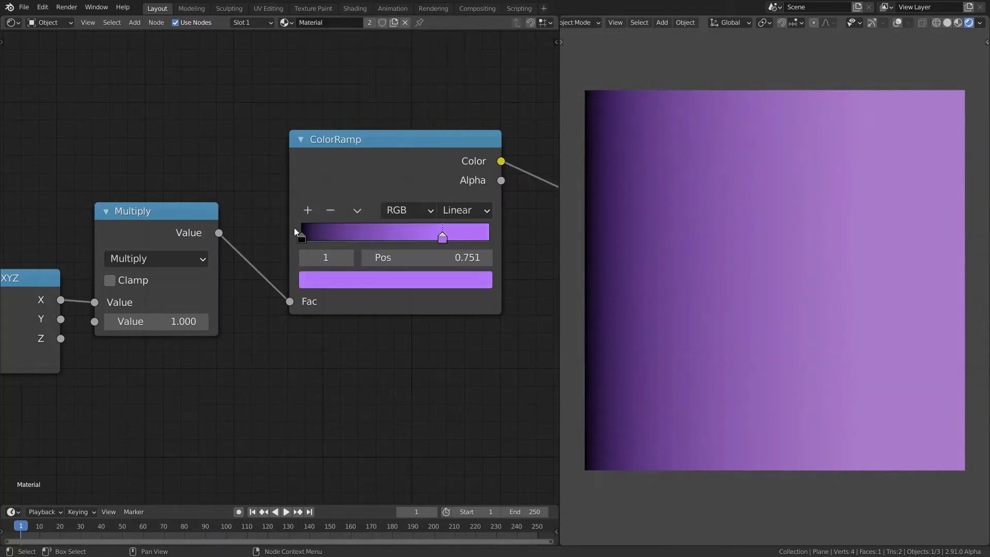
Step: Colour the left stop salmon orange, move it to 0.253, and nudge the purple stop to 0.768
left_click(304, 236)
left_click(326, 283)
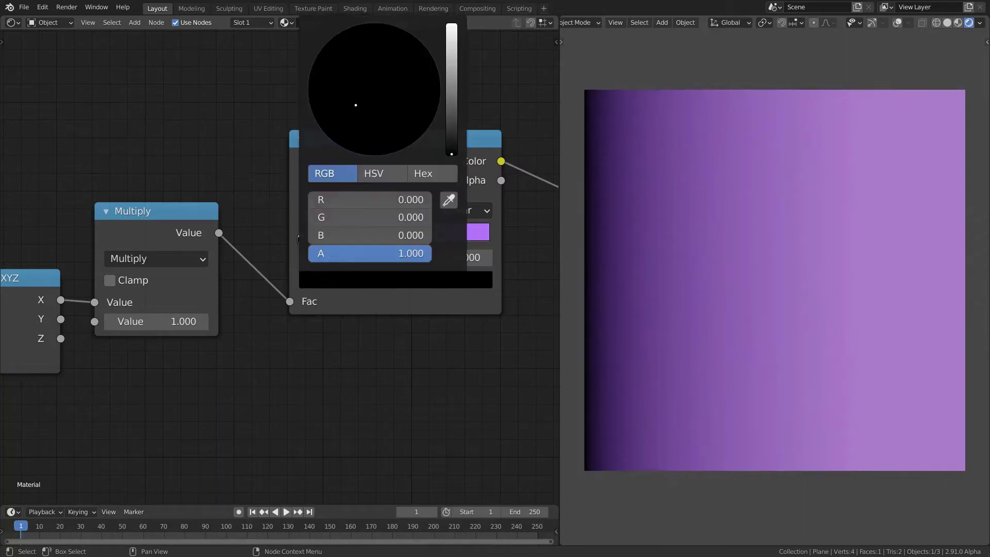
left_click_drag(452, 150, 448, 110)
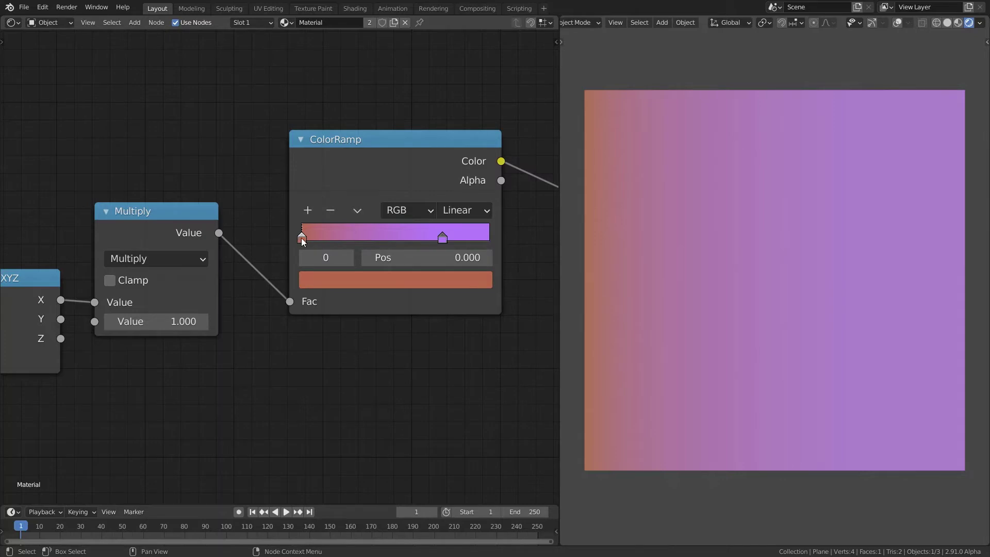
left_click_drag(301, 238, 345, 236)
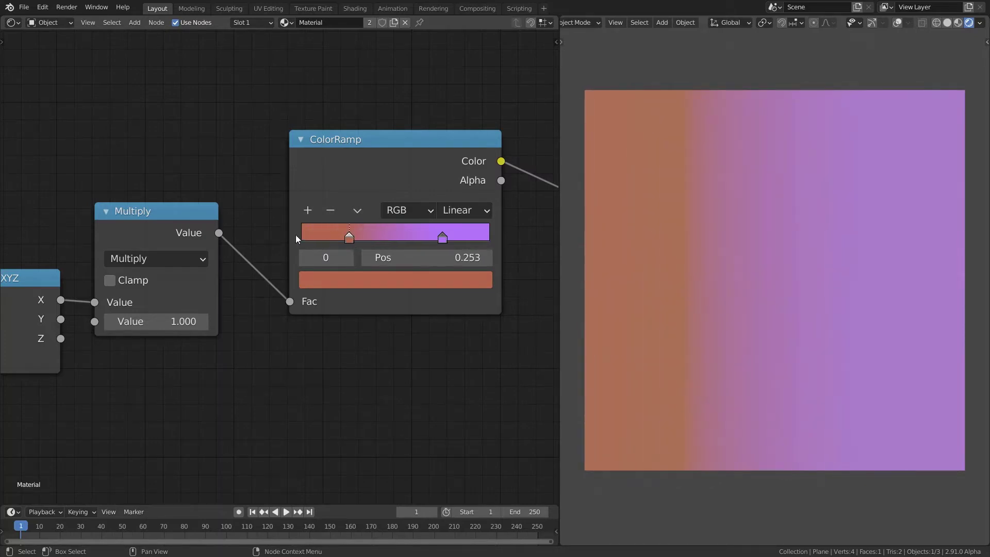
scroll(301, 224, "up", 3)
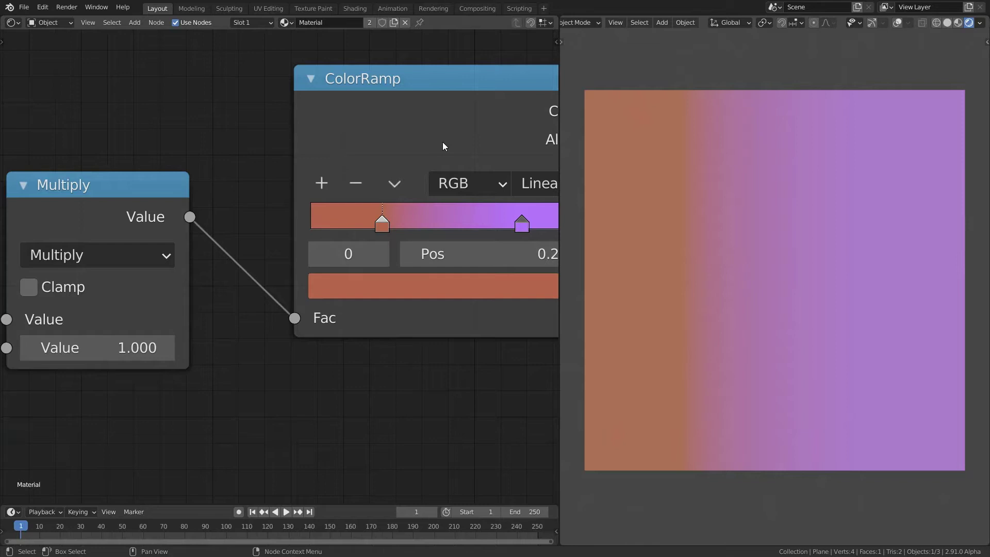
middle_click_drag(442, 143, 247, 160)
left_click_drag(331, 236, 335, 237)
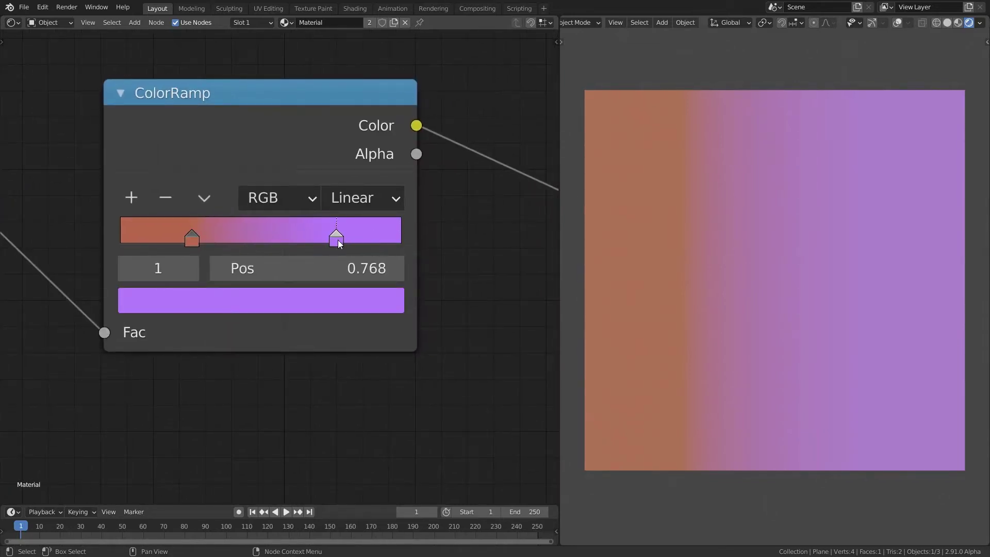
Step: Add four new stops to the ColorRamp and give the stop at about 0.660 a blue-grey colour
scroll(213, 152, "down", 2)
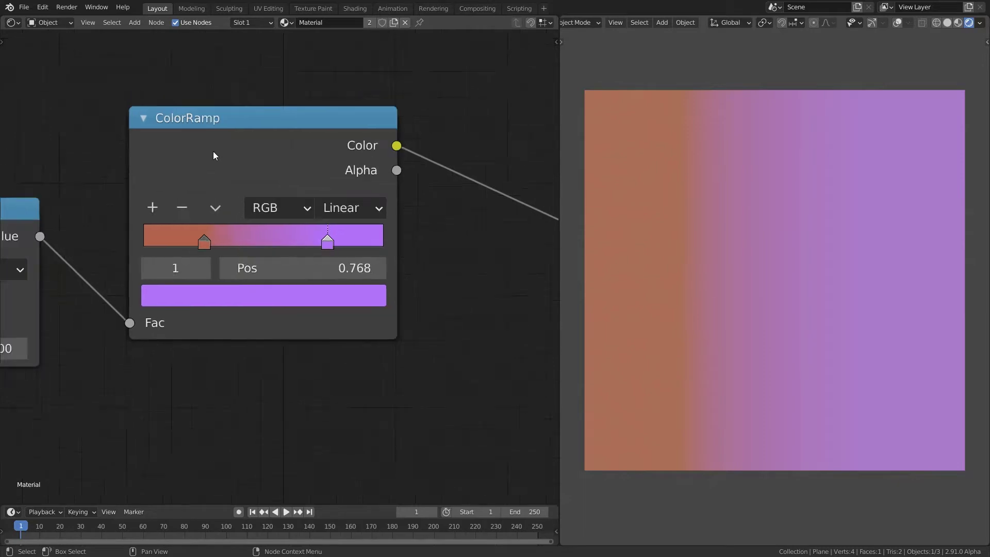
scroll(245, 241, "down", 1)
left_click(252, 247, "ctrl")
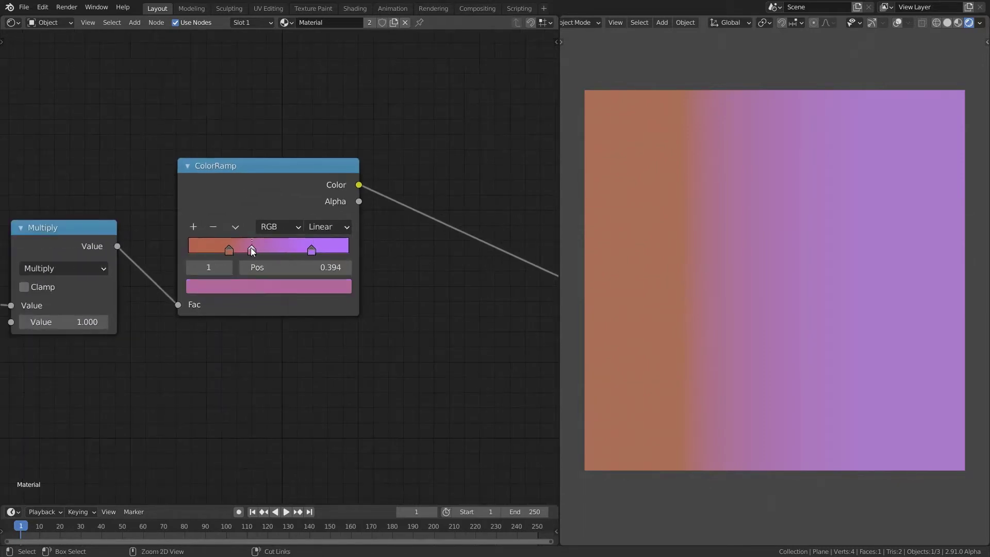
left_click(266, 246, "ctrl")
left_click(287, 246, "ctrl")
left_click(294, 250, "ctrl")
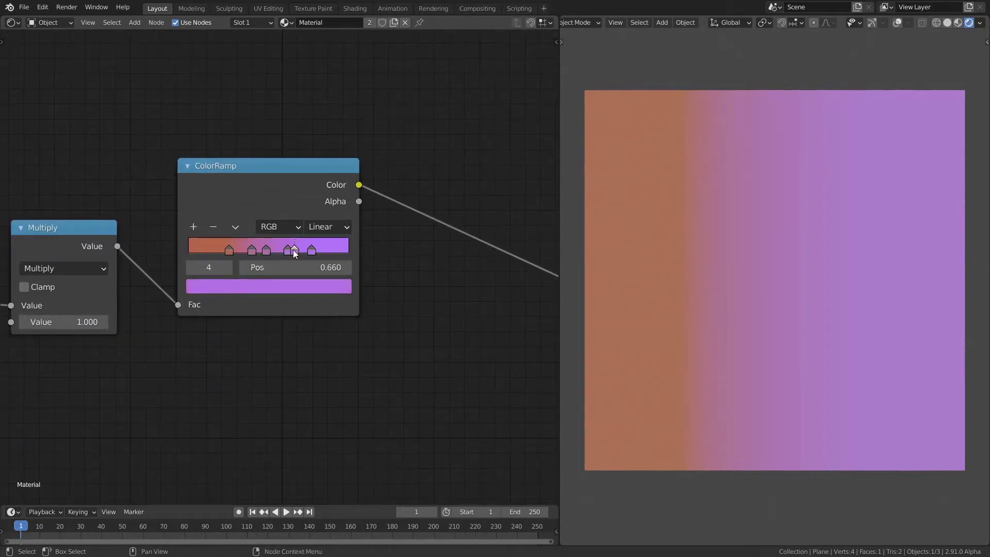
left_click(302, 293)
left_click_drag(311, 137, 258, 103)
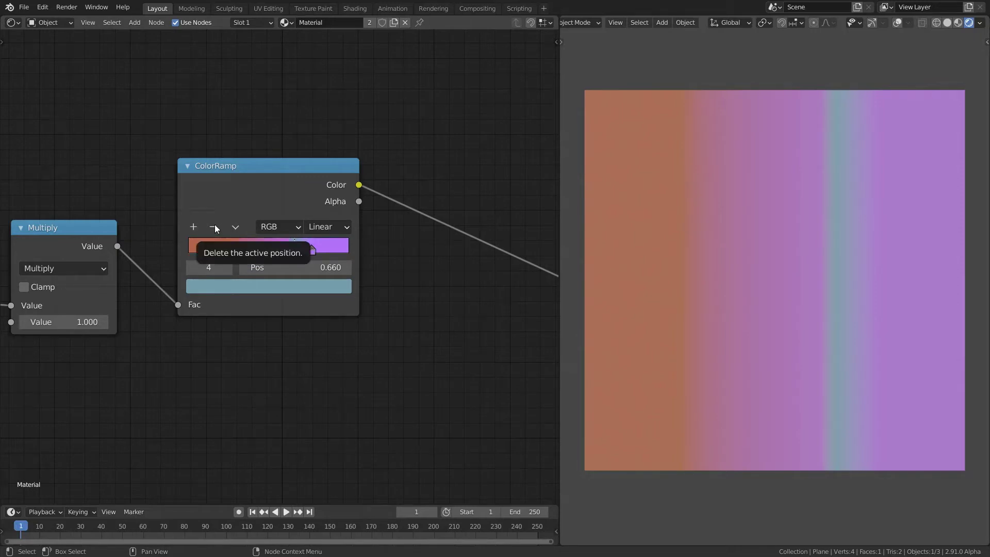
Step: Apply Distribute Stops from Left, then Distribute Stops Evenly, to space the ramp's stops
left_click(235, 227)
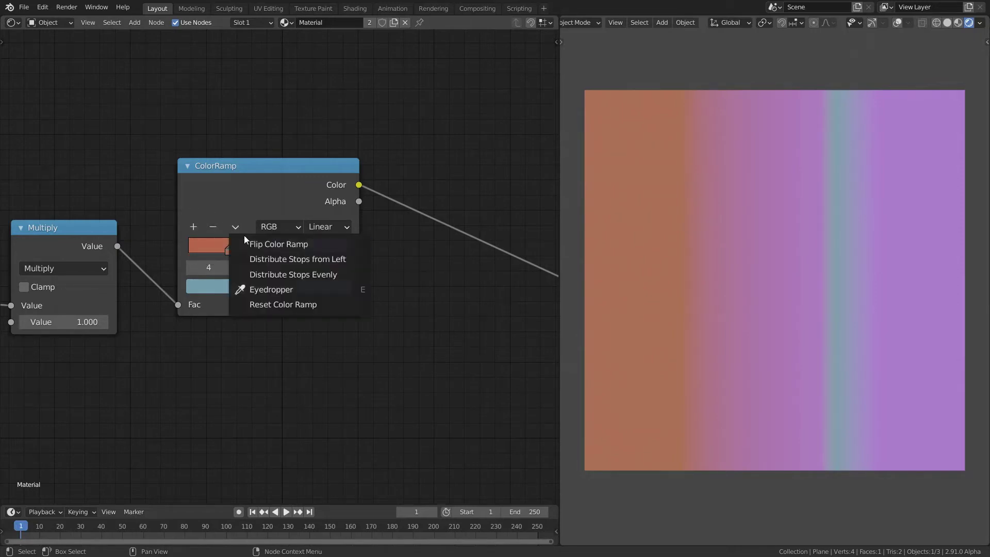
left_click(274, 261)
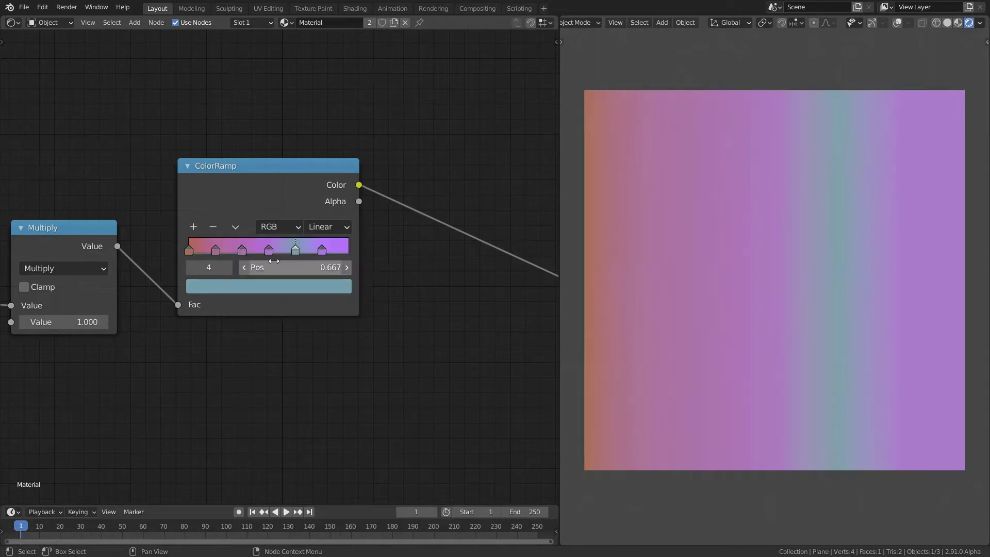
left_click(235, 227)
left_click(273, 277)
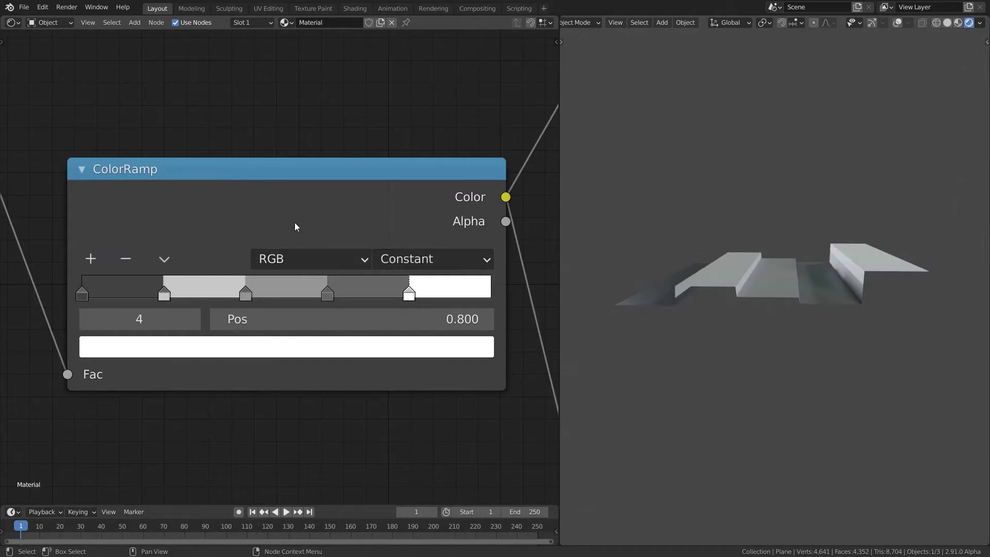
Step: Inspect the stepped terrain, then set the ColorRamp interpolation to Linear for straight slopes
left_click(423, 258)
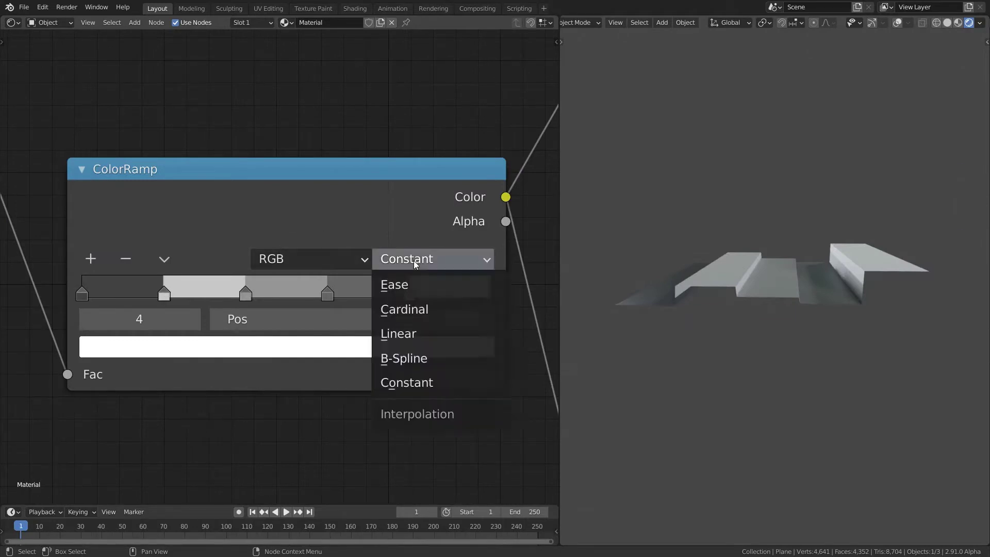
left_click(428, 266)
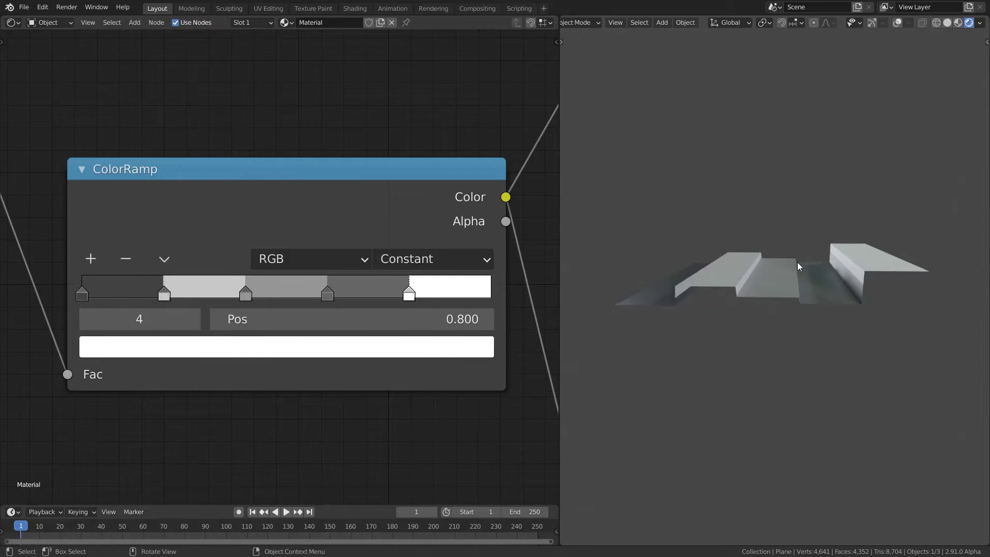
mouse_move(724, 287)
middle_mouse_down()
mouse_move(727, 267)
mouse_move(722, 308)
mouse_move(722, 278)
middle_mouse_up()
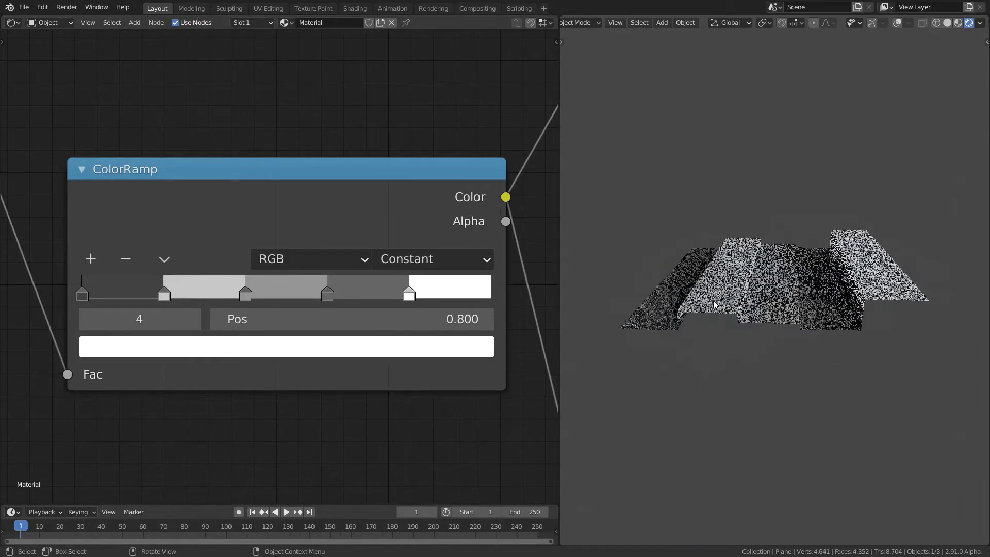
mouse_move(787, 322)
middle_mouse_down()
mouse_move(800, 312)
mouse_move(791, 322)
middle_mouse_up()
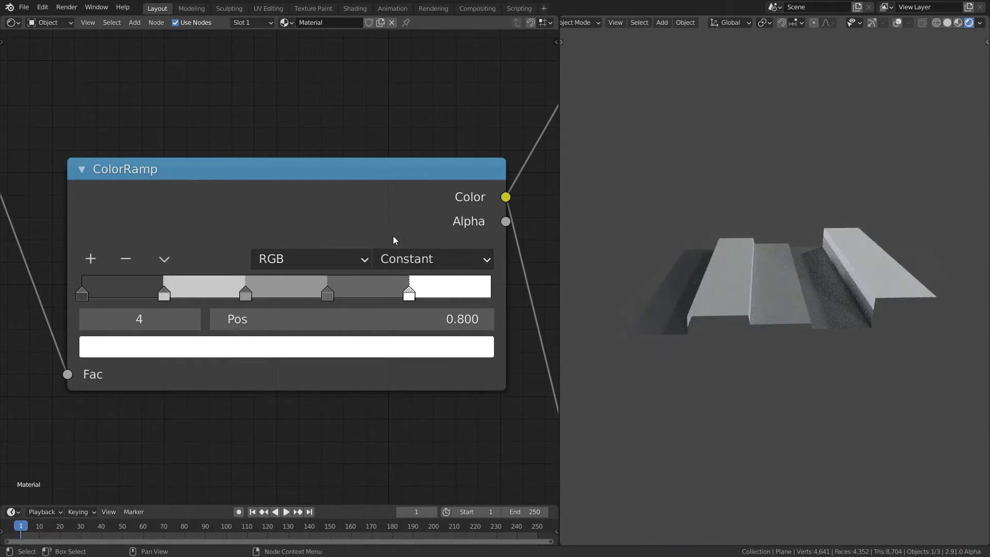
left_click(409, 260)
left_click(419, 334)
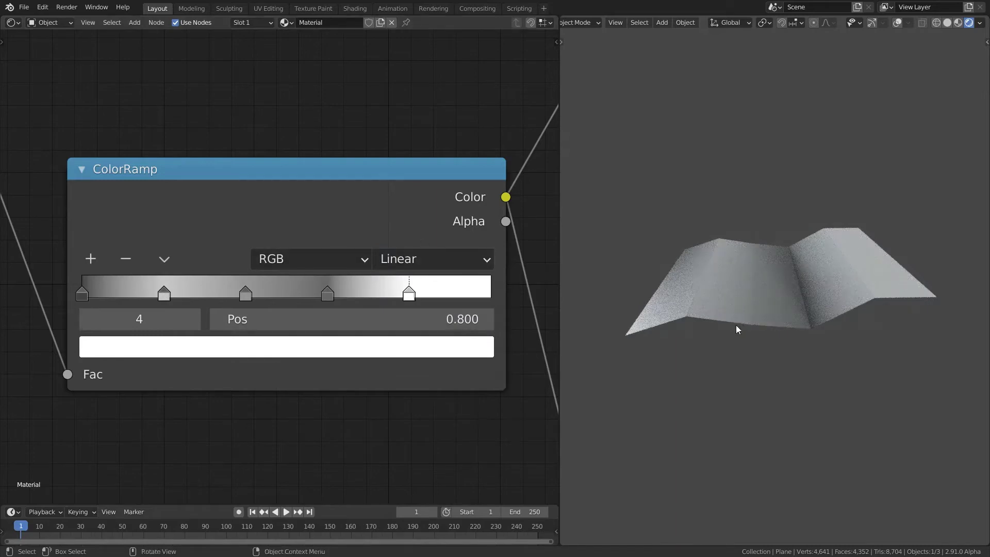
middle_click_drag(756, 271, 758, 271)
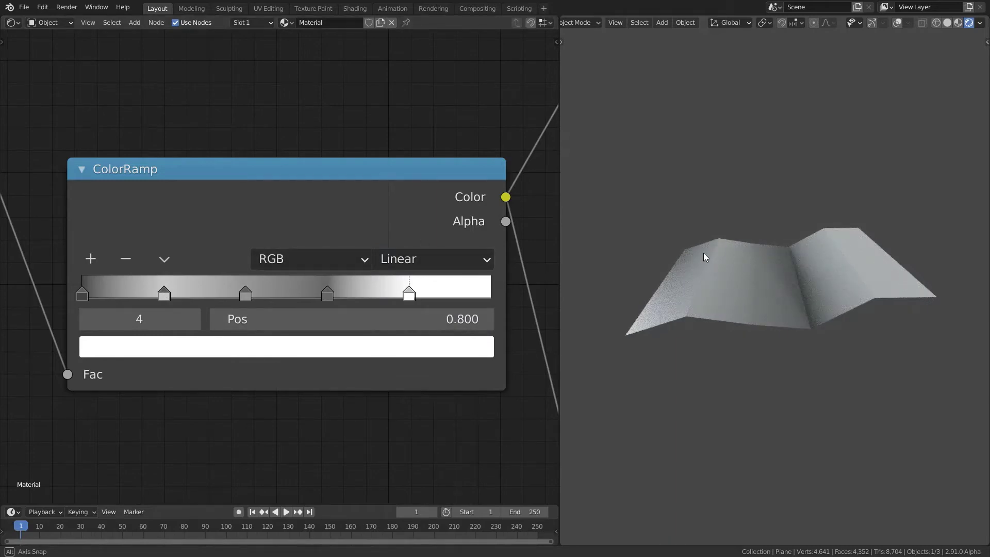
middle_click_drag(704, 254, 673, 287)
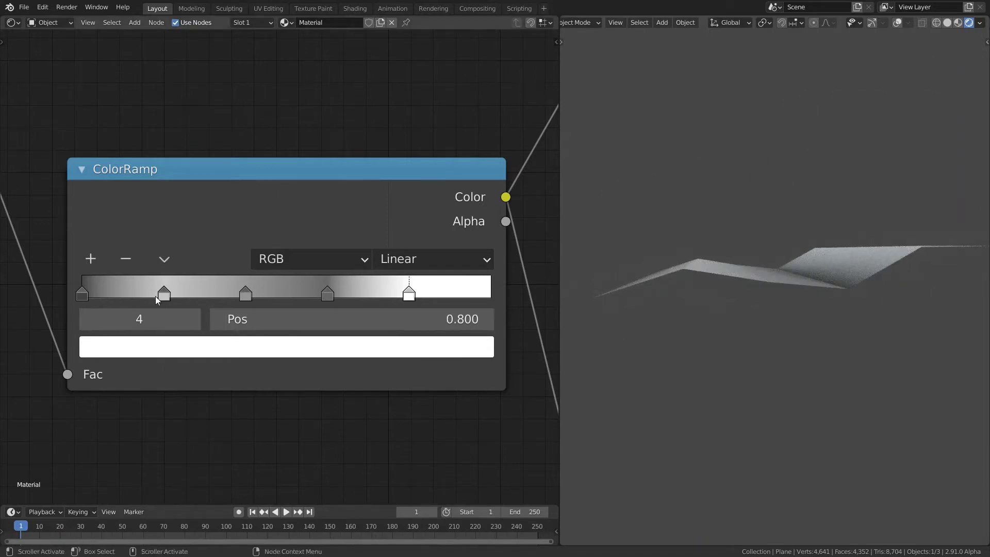
middle_click_drag(802, 285, 655, 304)
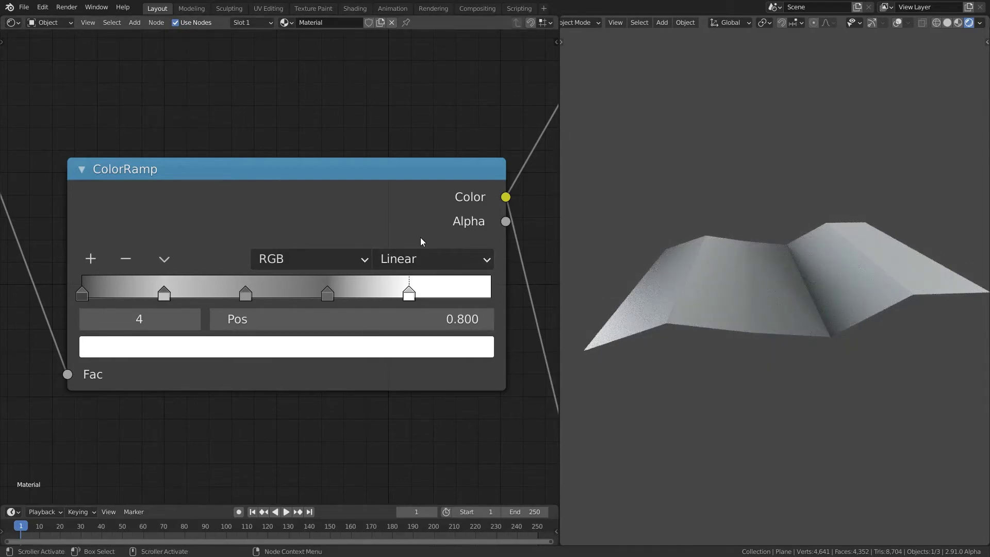
Step: Set the ColorRamp interpolation to Ease and orbit around the rounded hills from several angles
left_click(397, 257)
left_click(403, 287)
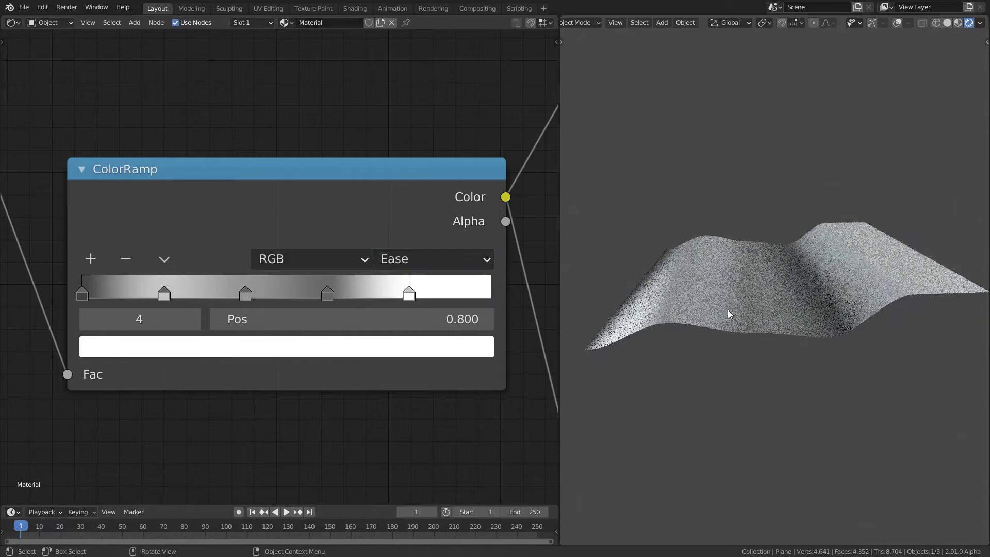
middle_click_drag(727, 309, 683, 306)
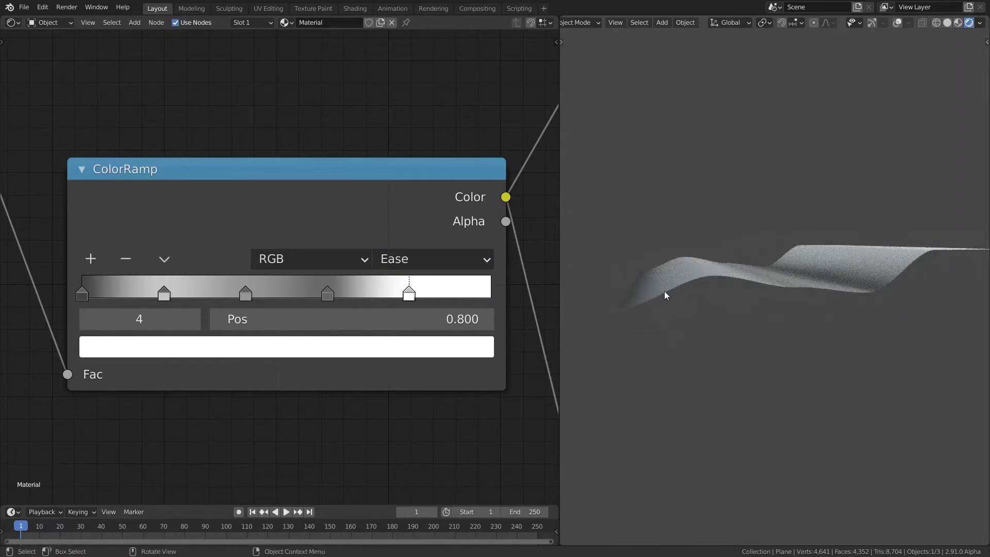
middle_click_drag(749, 287, 744, 283)
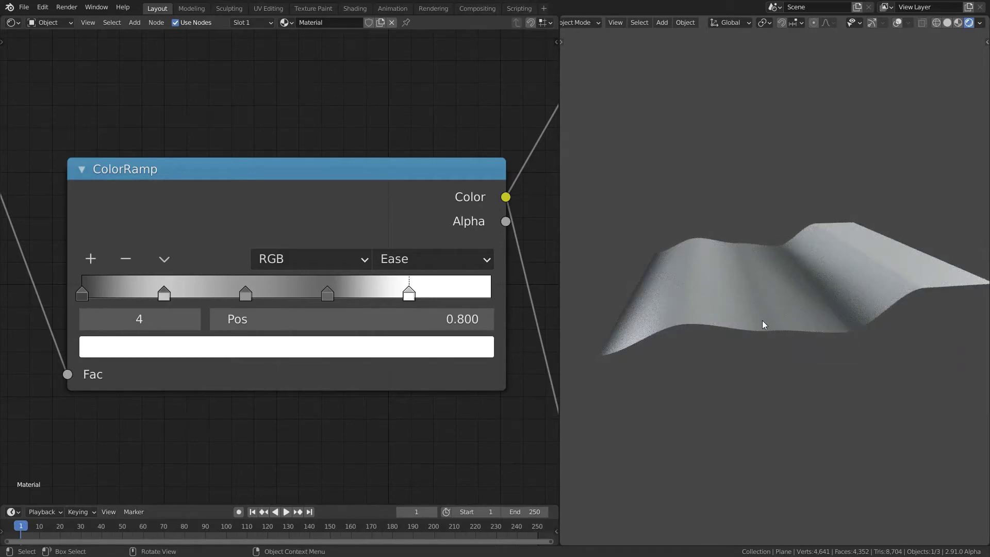
middle_click_drag(763, 324, 642, 307)
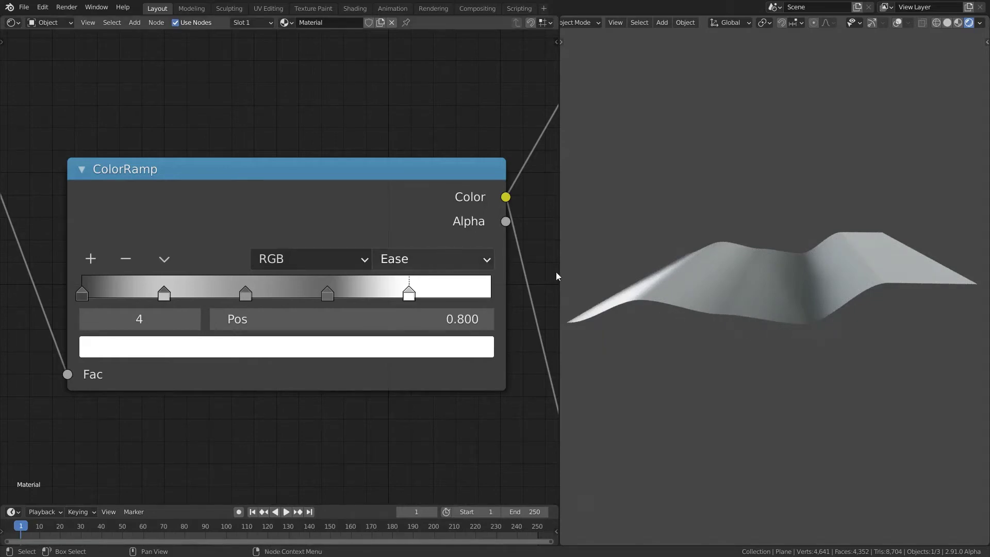
Step: Switch the ColorRamp interpolation to Cardinal and orbit to view the wave-like hills
middle_click_drag(670, 304, 777, 313)
left_click(454, 263)
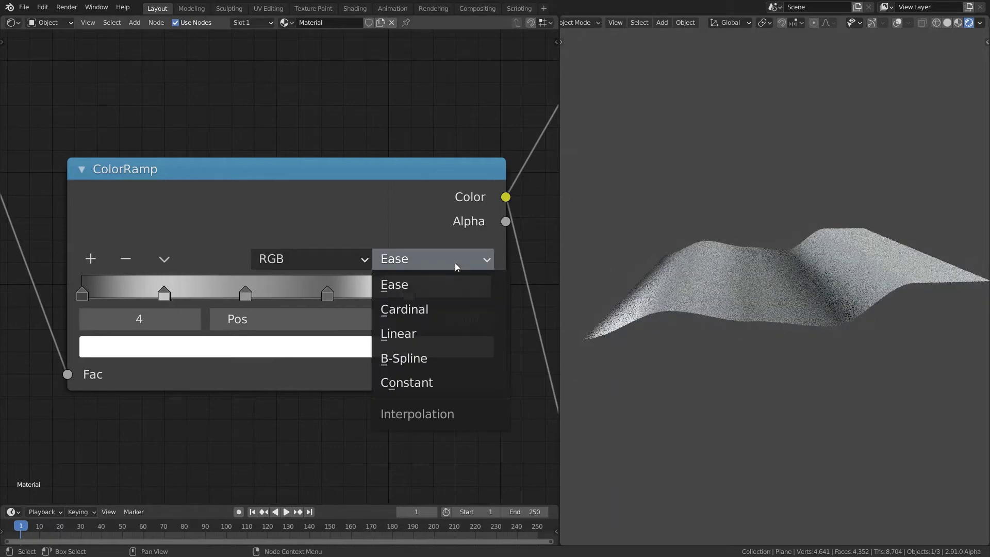
left_click(445, 311)
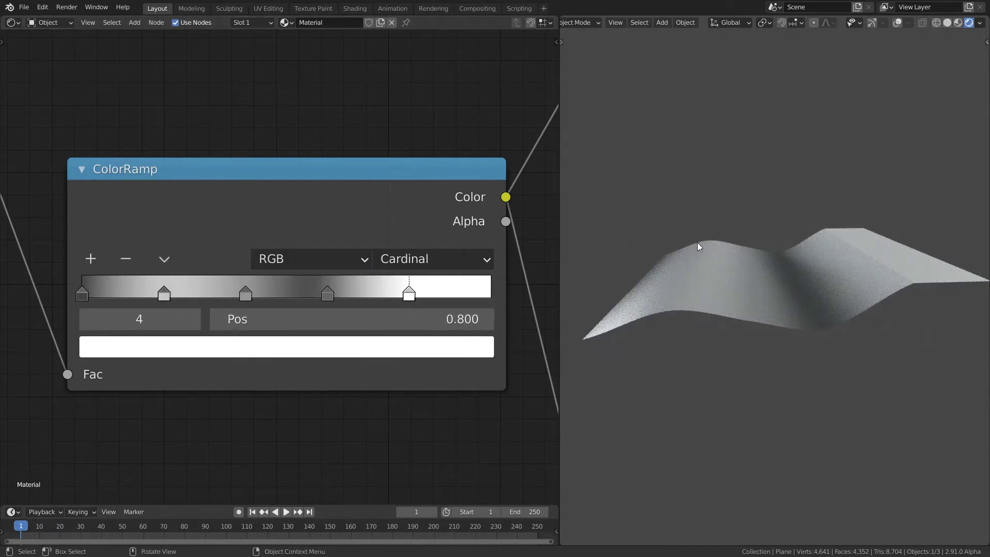
middle_click_drag(715, 271, 735, 287)
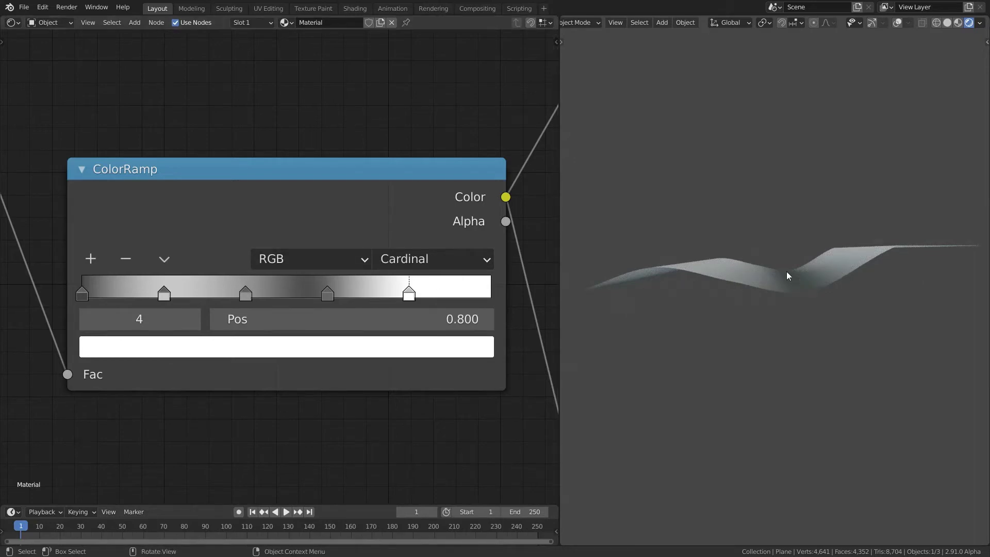
middle_click_drag(789, 276, 793, 320)
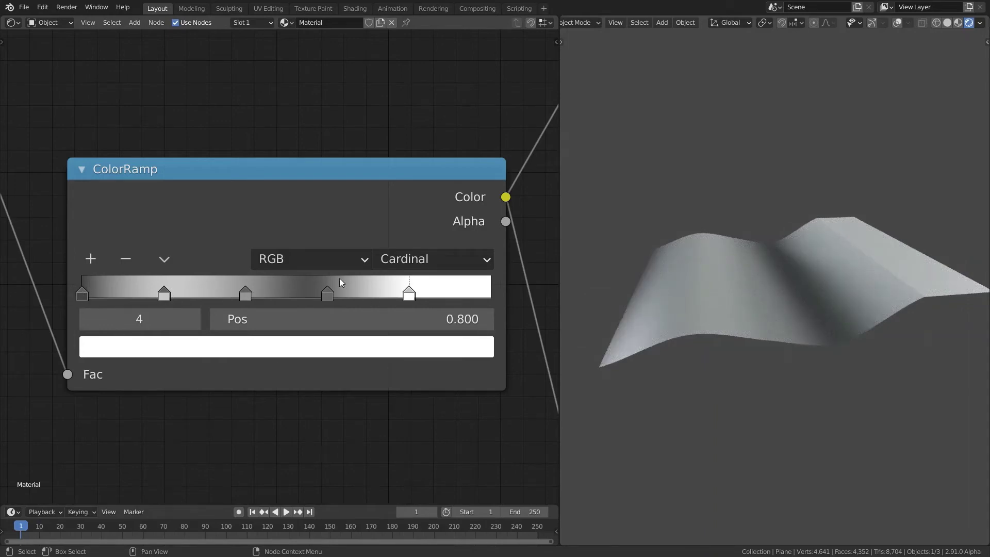
Step: Set the ColorRamp interpolation to B-Spline, check the grey stop at 0.200, and view the waves from above
left_click(426, 260)
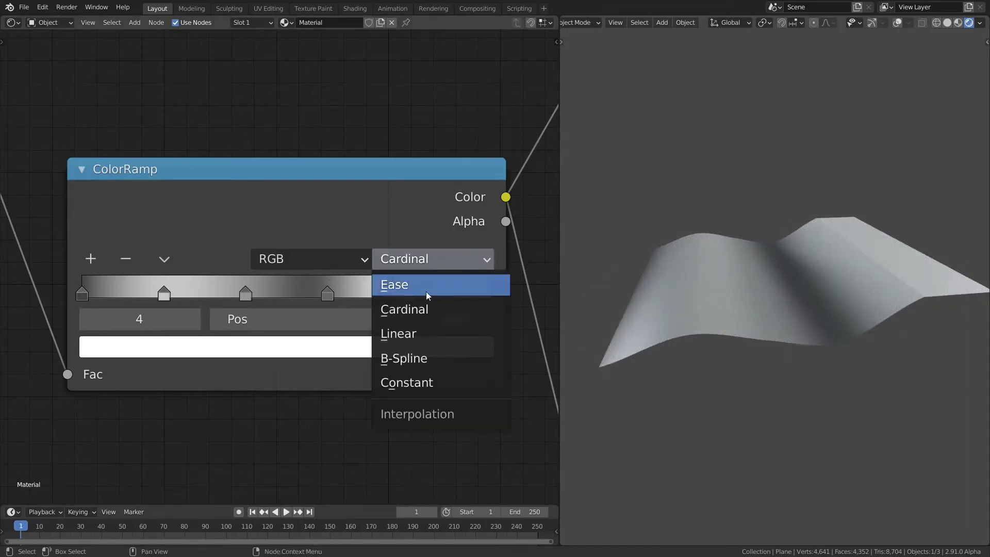
left_click(424, 356)
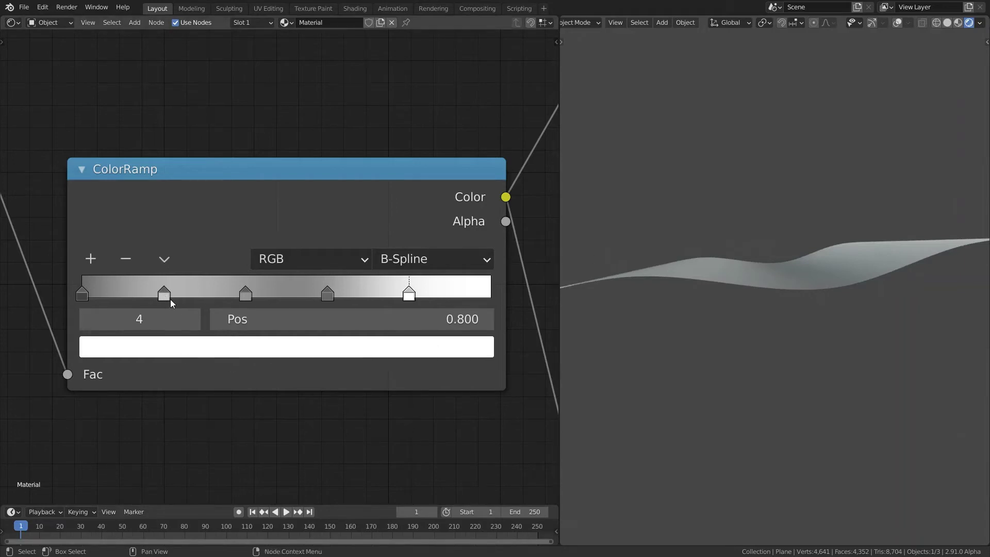
left_click(166, 296)
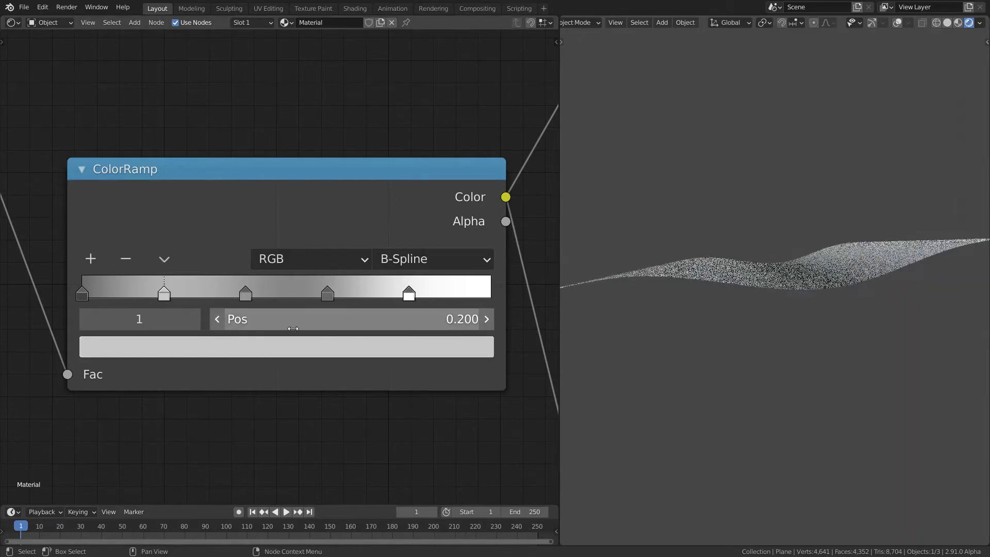
left_click(357, 351)
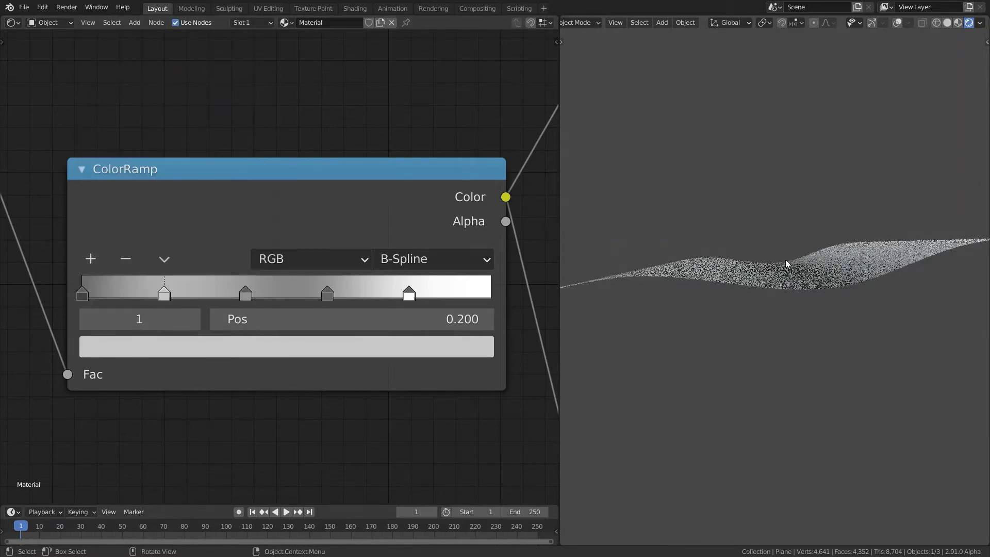
mouse_move(783, 267)
middle_mouse_down()
mouse_move(769, 255)
mouse_move(765, 266)
middle_mouse_up()
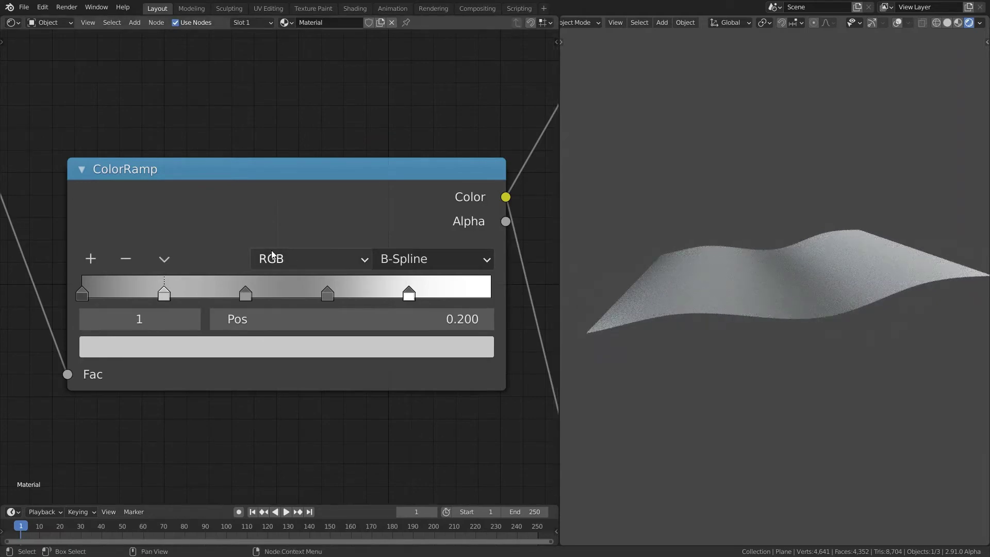
key("ctrl+z")
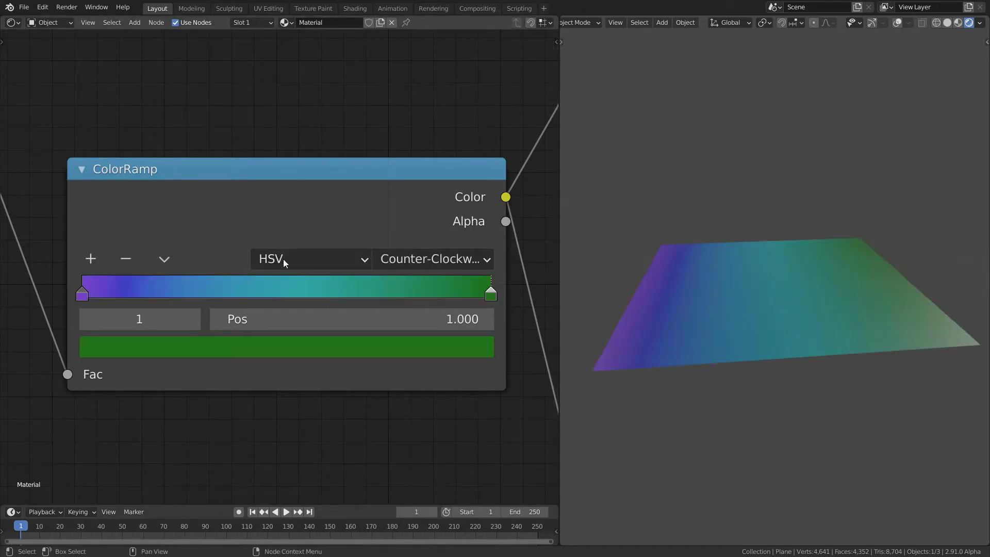
left_click(423, 259)
left_click(413, 355)
left_click(333, 259)
left_click(236, 348)
left_click(144, 348)
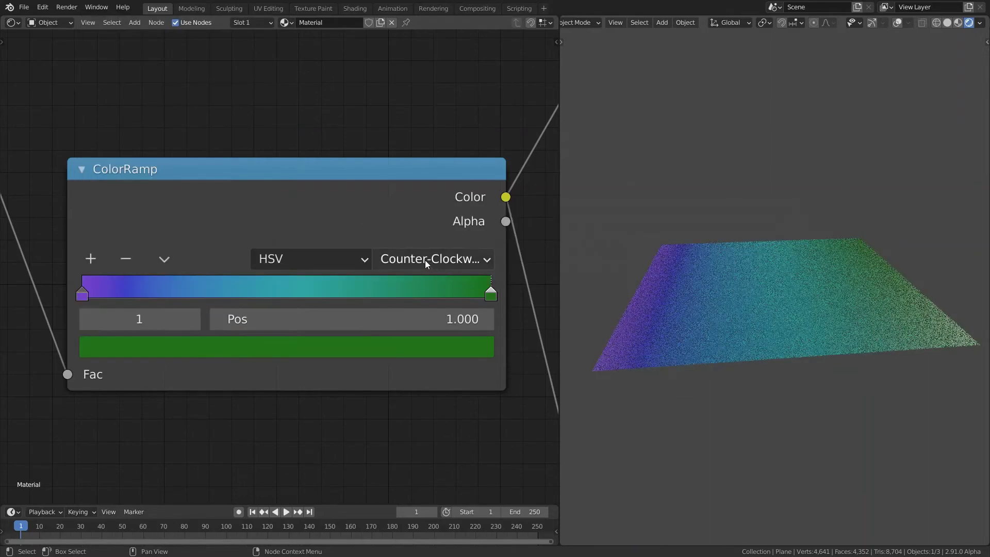
left_click(232, 345)
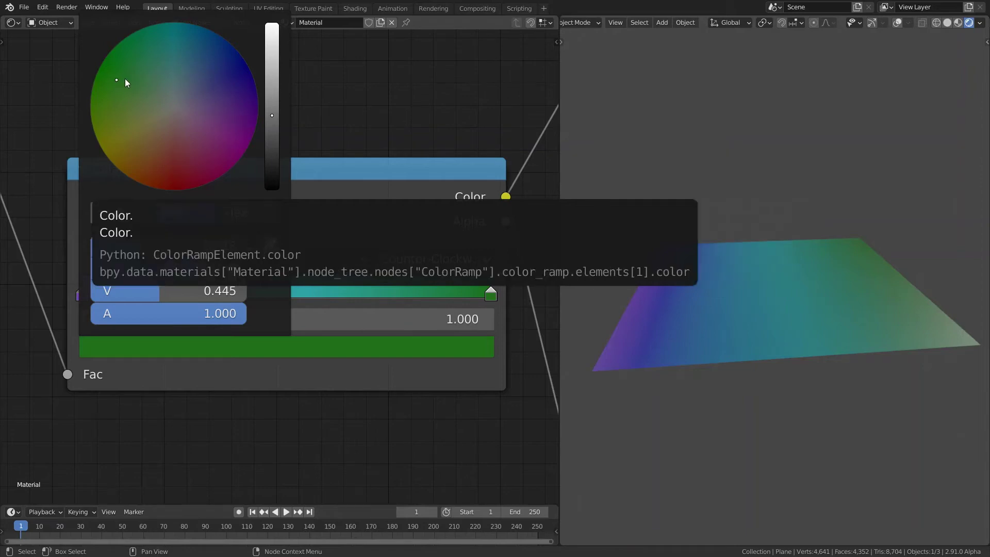
Step: Cycle the HSV ramp's hue interpolation through Clockwise, Far and Near, checking the green end colour
left_click(417, 264)
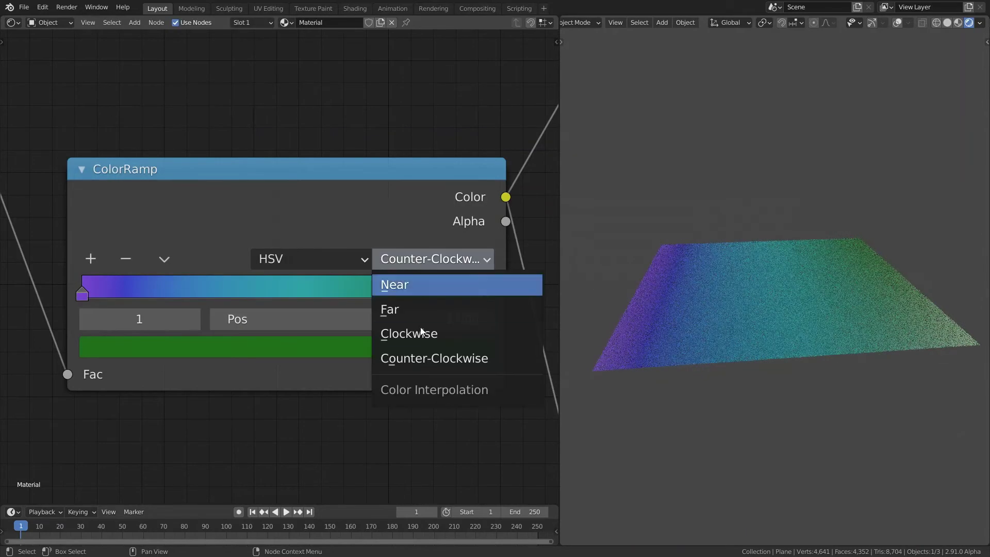
left_click(410, 333)
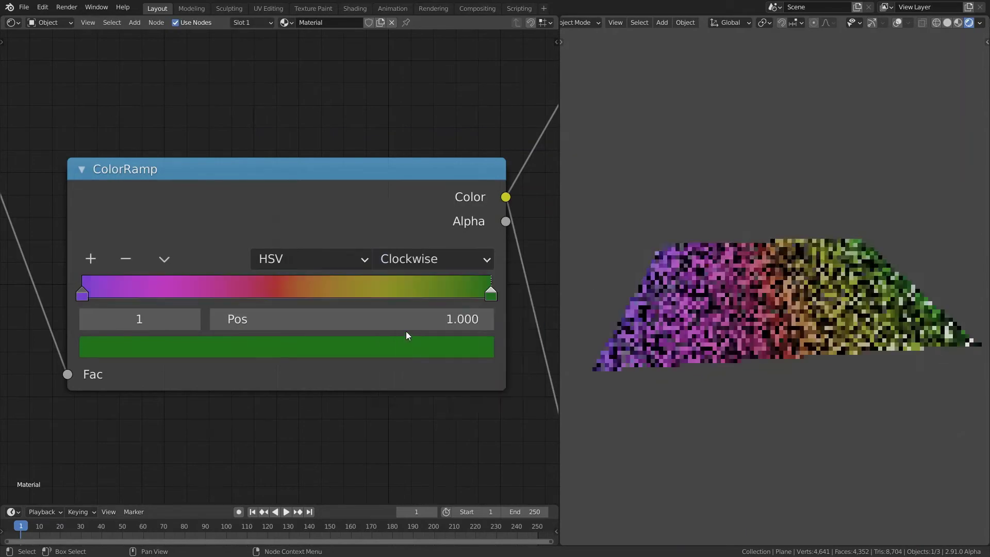
left_click(261, 349)
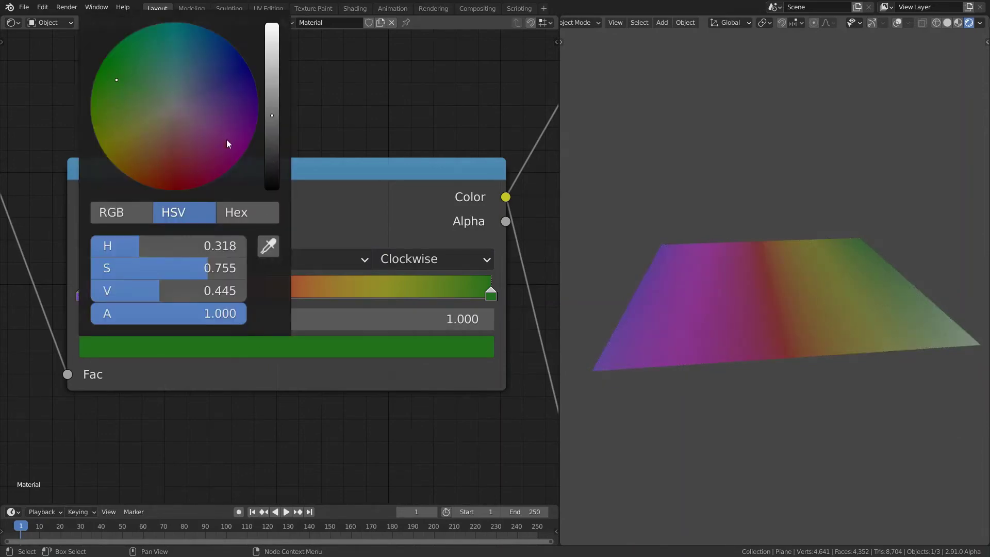
left_click(408, 259)
left_click(404, 306)
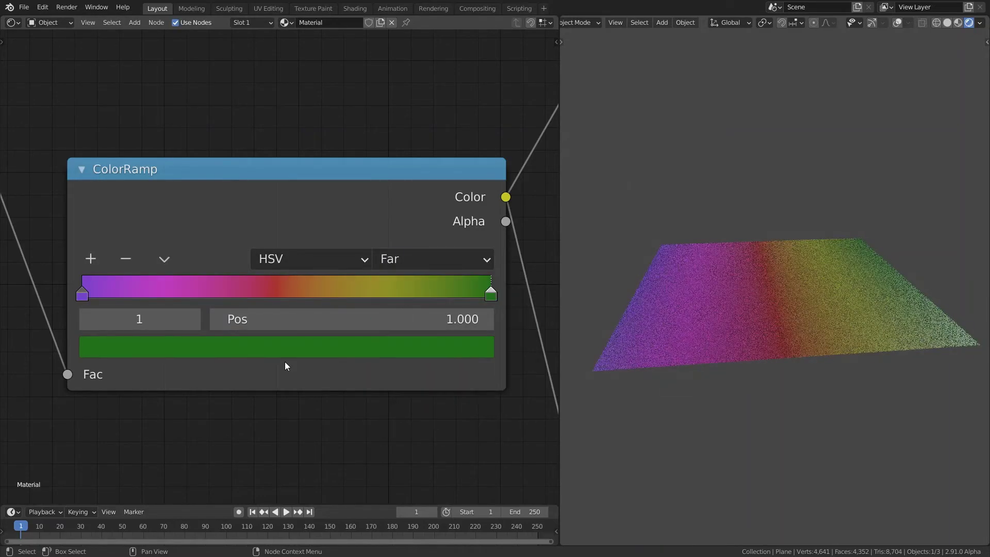
left_click(407, 256)
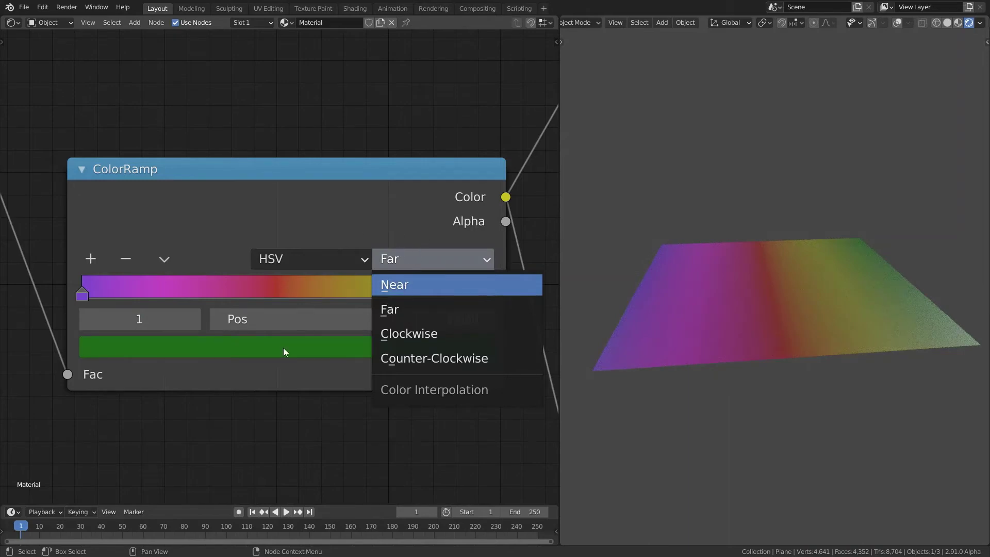
key("Return")
left_click(194, 351)
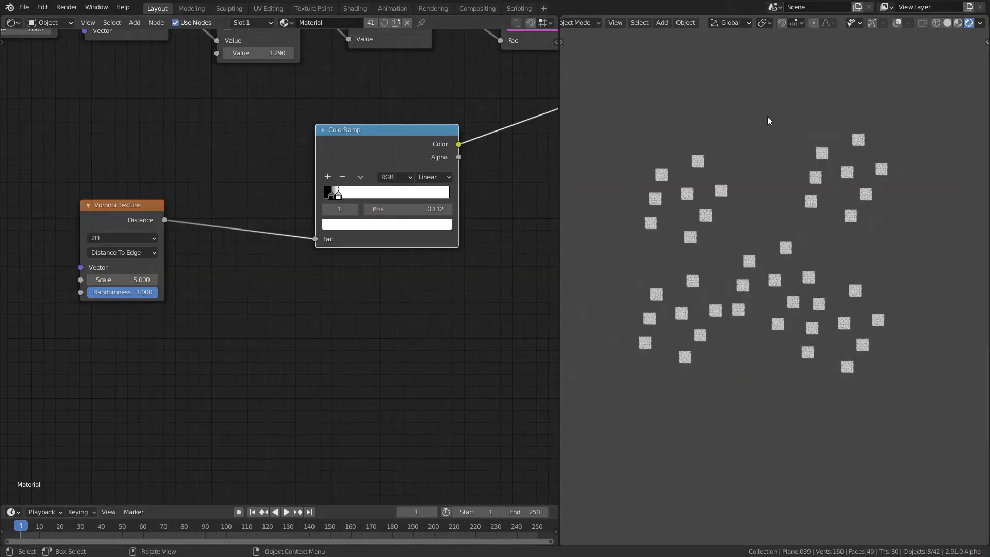
Step: Preview the raw Voronoi distance, then the ColorRamp output showing black cell edges on the plane
scroll(745, 232, "up", 15)
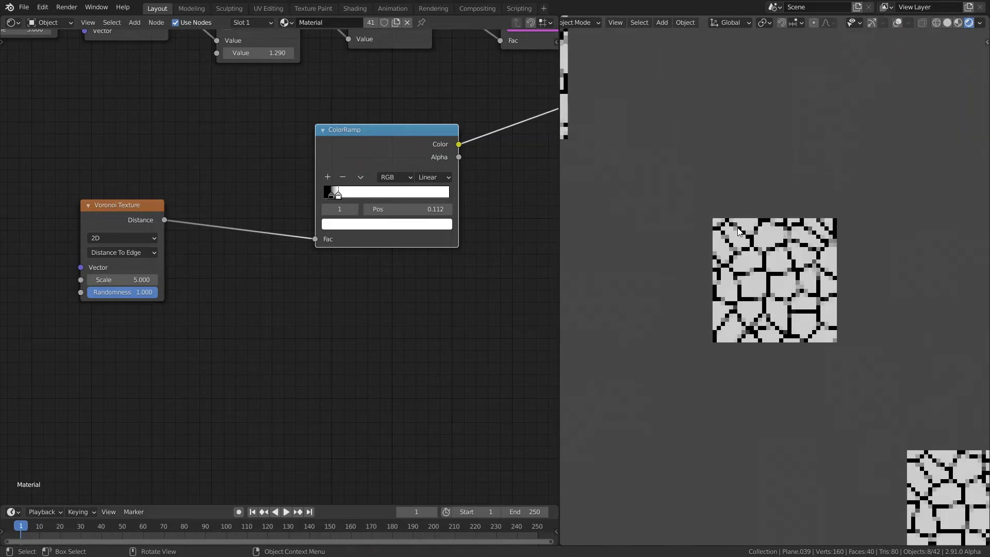
scroll(792, 281, "up", 2)
scroll(824, 224, "up", 1)
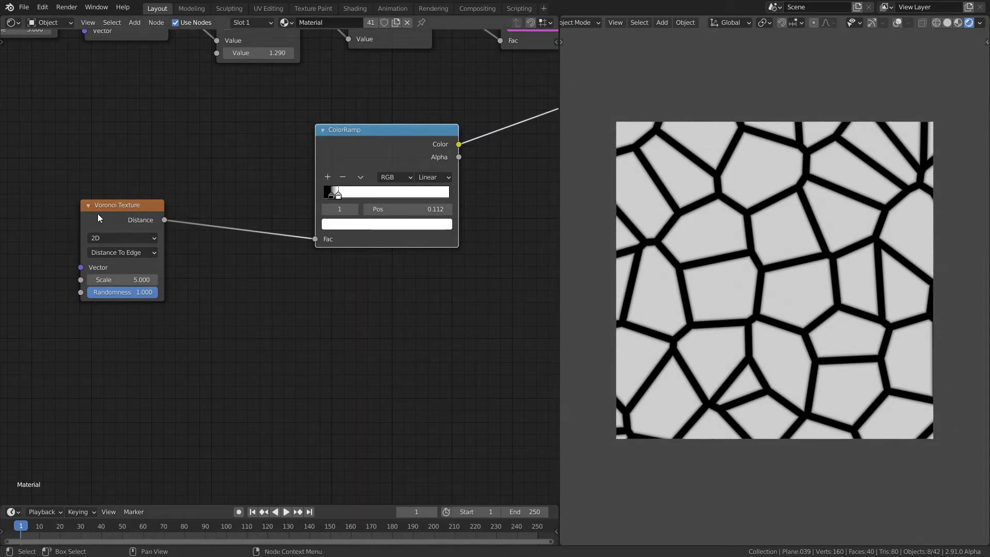
left_click(113, 212, "ctrl+shift")
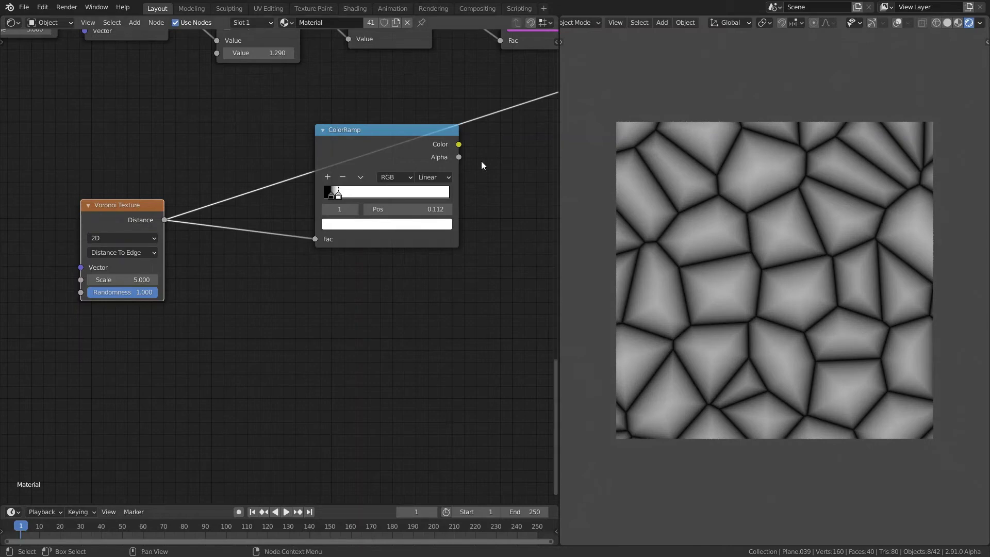
left_click(360, 202, "ctrl+shift")
scroll(329, 243, "up", 3)
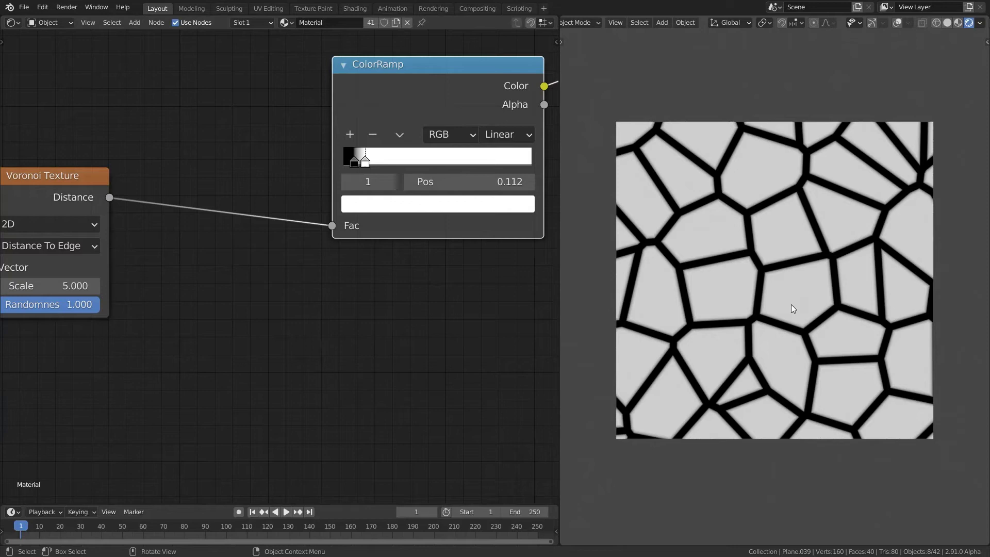
scroll(720, 307, "up", 5)
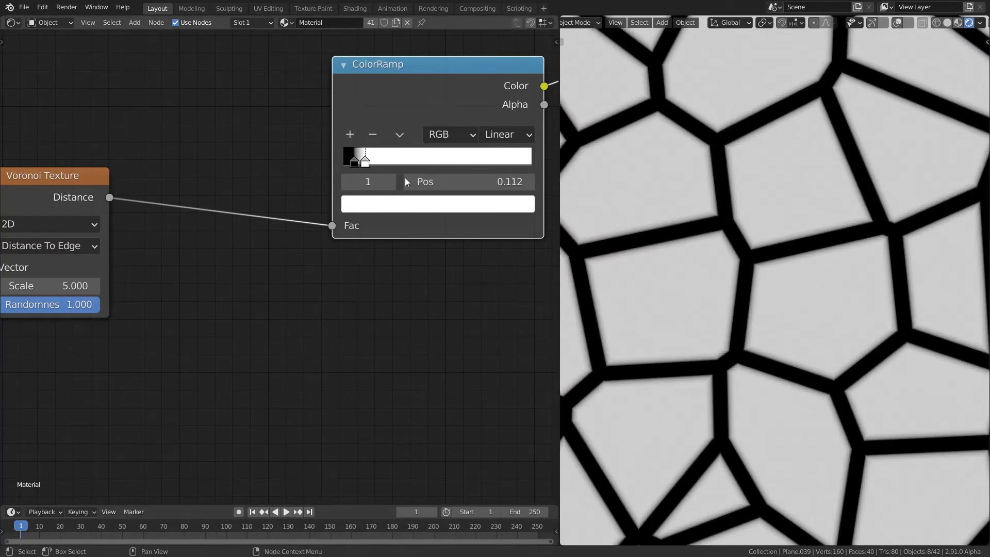
left_click(503, 138)
left_click(519, 234)
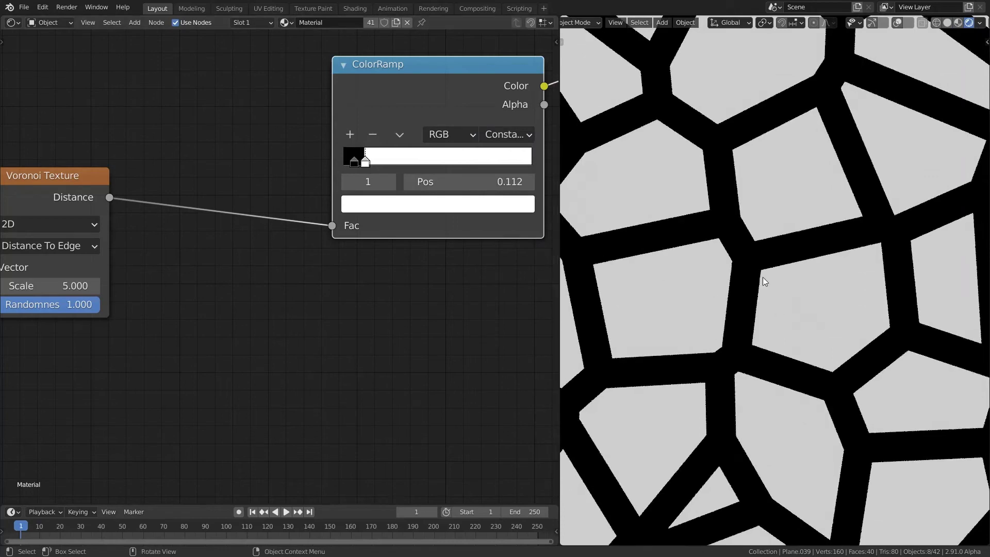
scroll(716, 267, "up", 6)
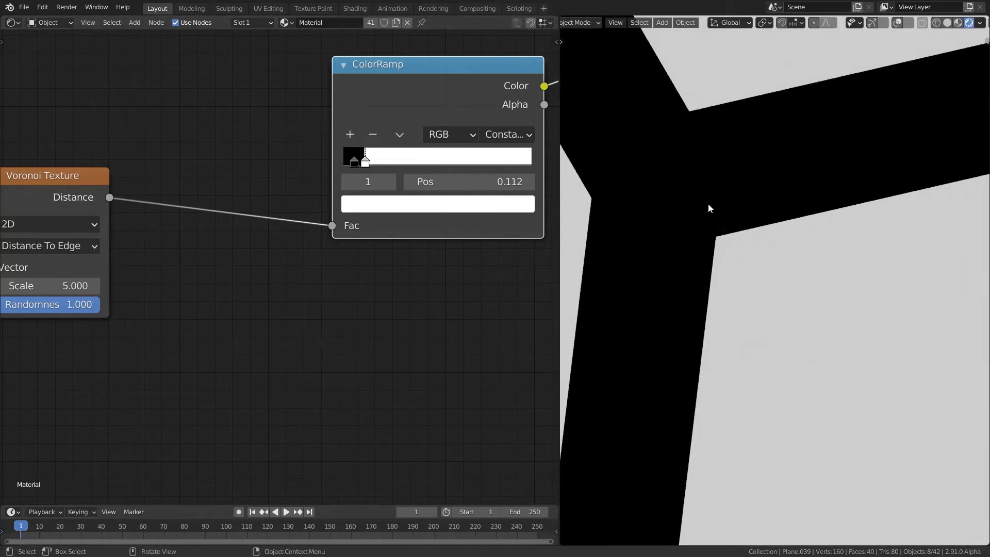
left_click(509, 136)
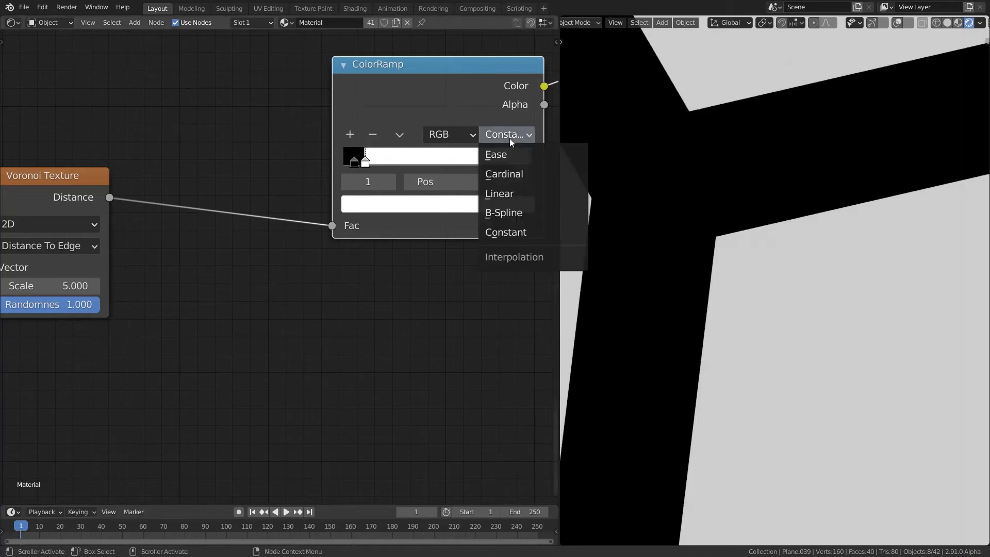
left_click(530, 191)
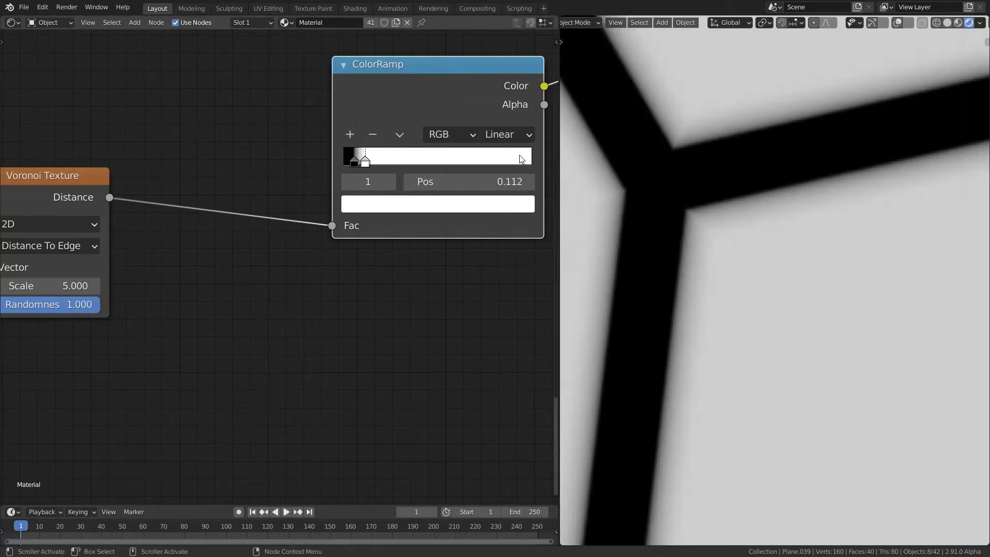
left_click(521, 136)
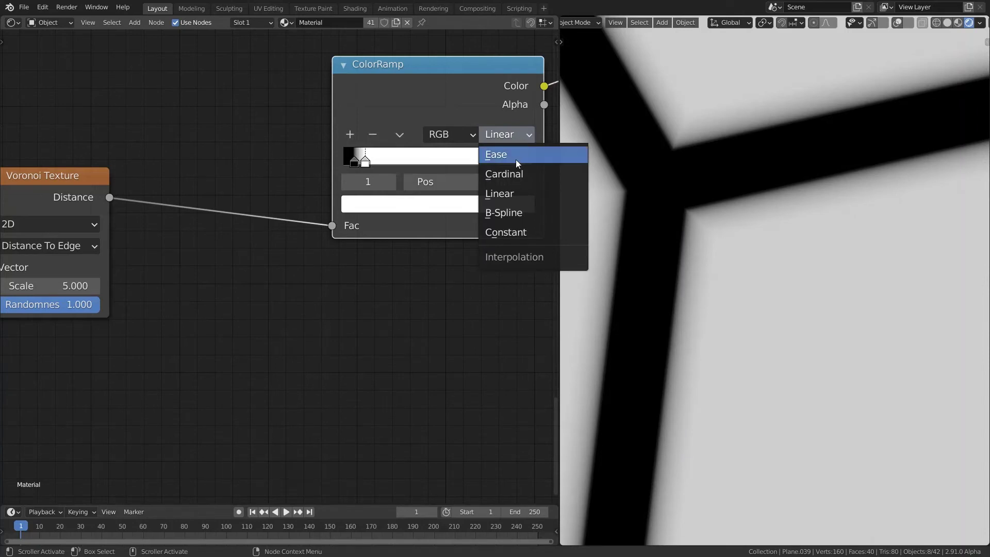
left_click(516, 159)
left_click(515, 134)
left_click(520, 194)
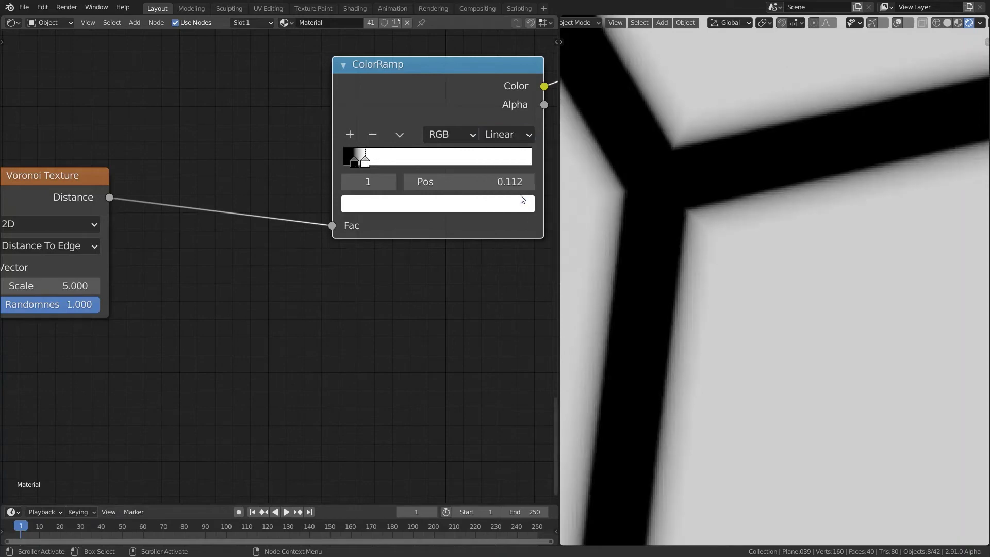
scroll(330, 142, "down", 2)
Step: Preview the Length gradient, the Fraction rings, then the rainbow ColorRamp's coloured rings on the plane
middle_click_drag(339, 130, 412, 366)
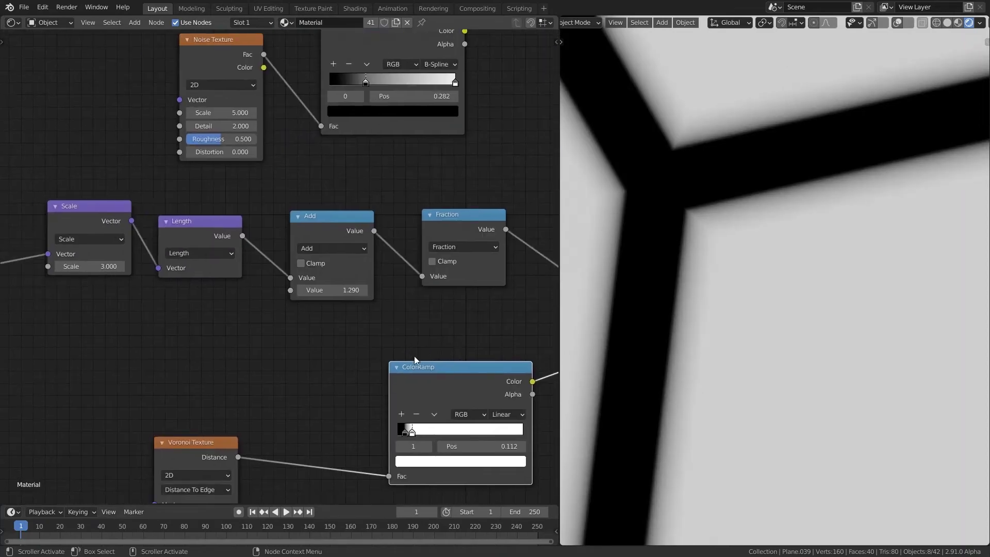
left_click(194, 228, "ctrl+shift")
scroll(247, 199, "down", 2)
scroll(252, 215, "down", 2)
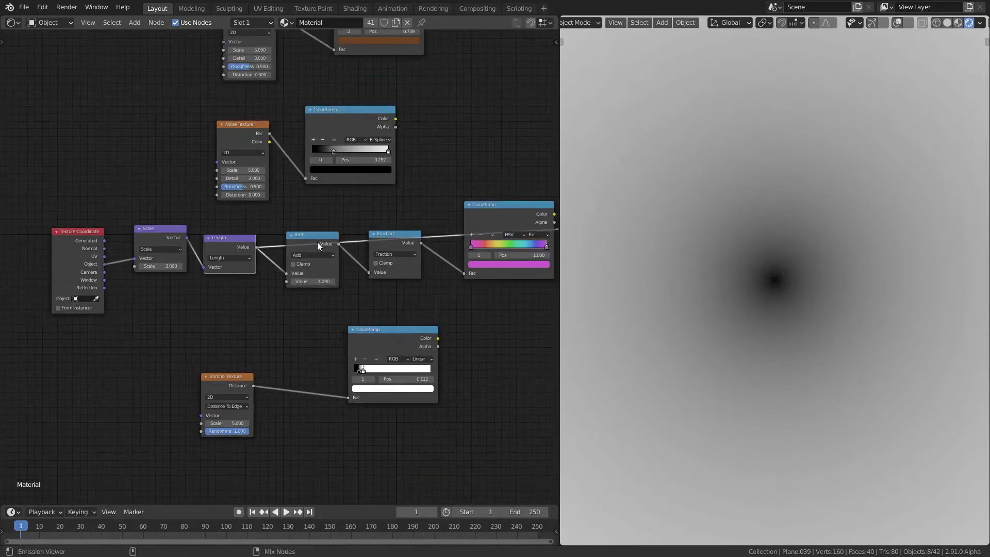
left_click(378, 241, "ctrl+shift")
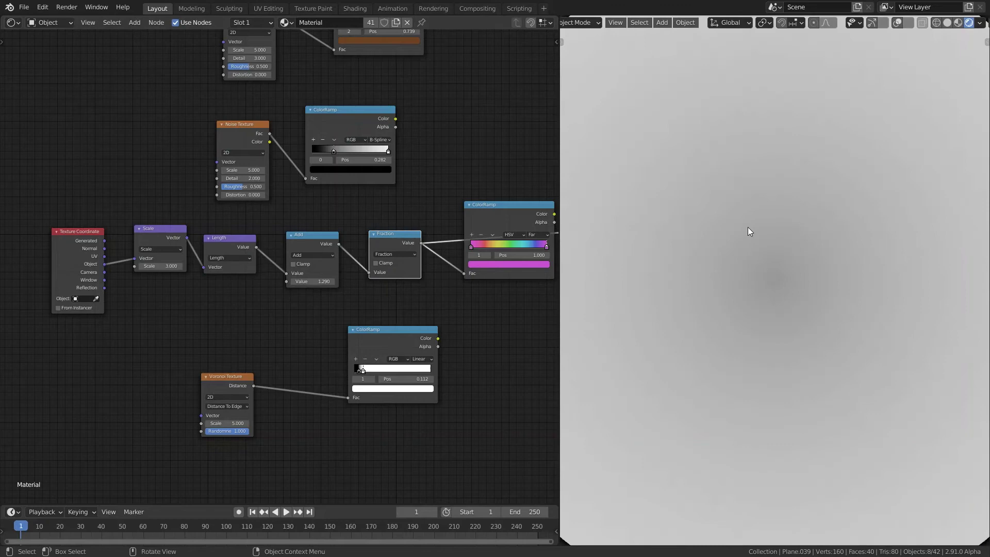
scroll(770, 238, "down", 8)
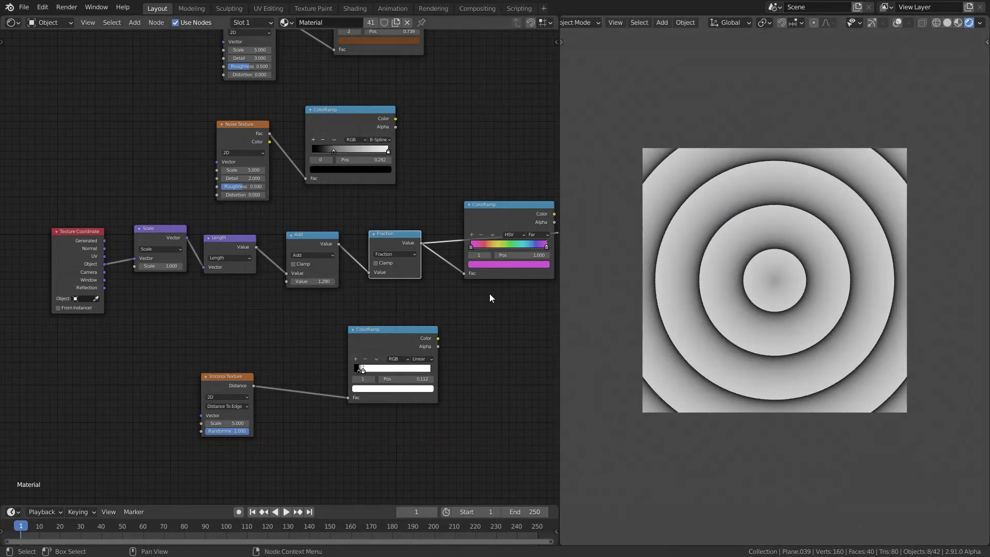
middle_click_drag(490, 293, 364, 302)
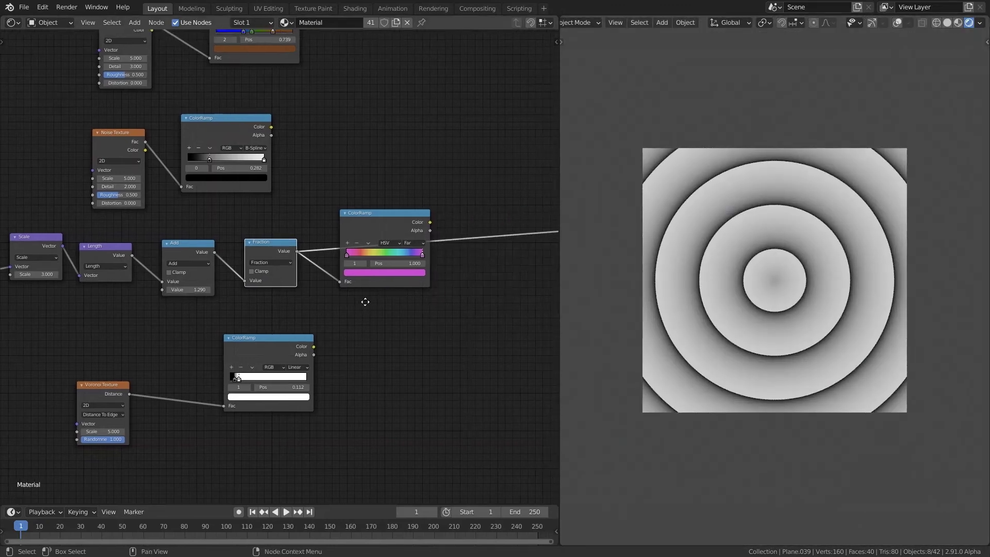
left_click(373, 224, "ctrl+shift")
scroll(381, 314, "up", 3)
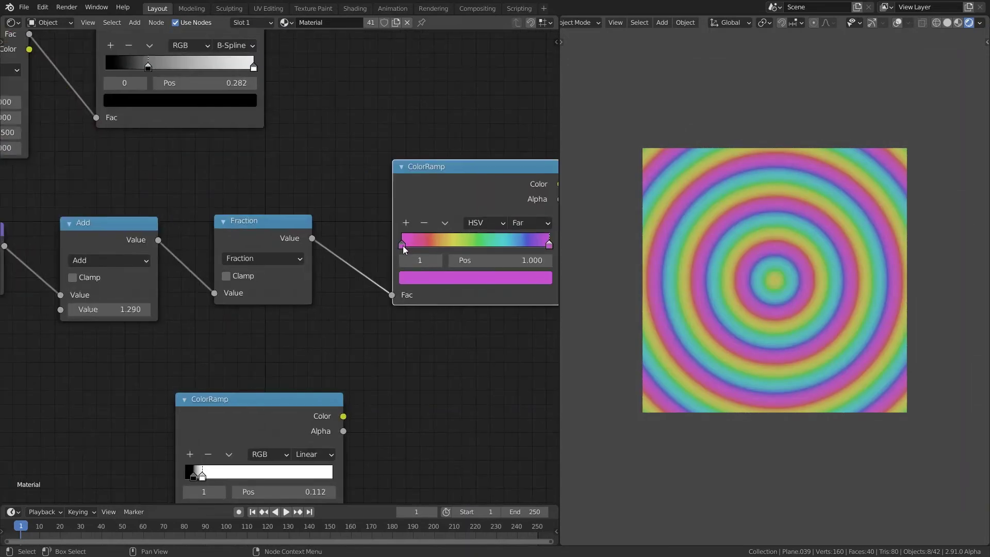
middle_click_drag(464, 325, 382, 285)
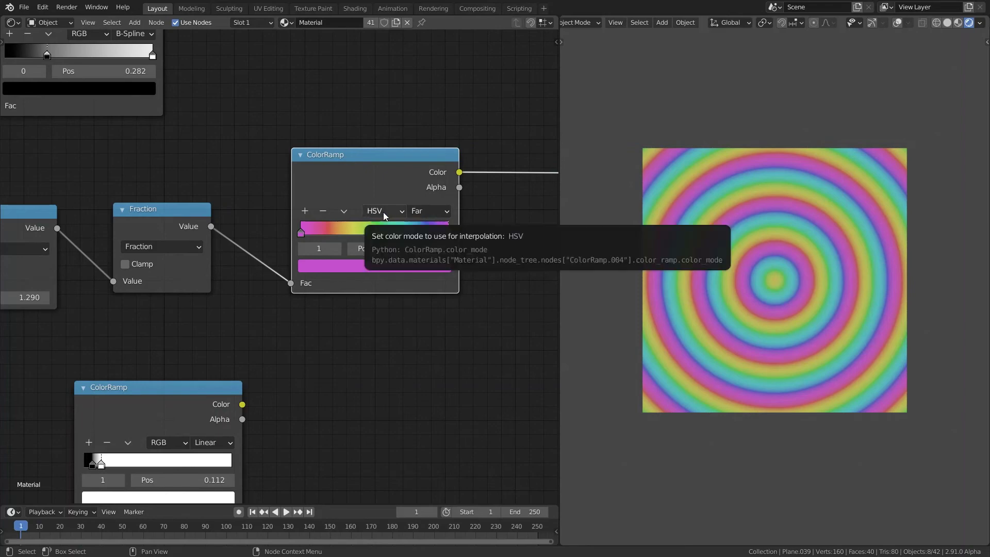
Step: Keep the Far hue direction and change the ramp's magenta end stop to orange-red
left_click(434, 213)
left_click(435, 212)
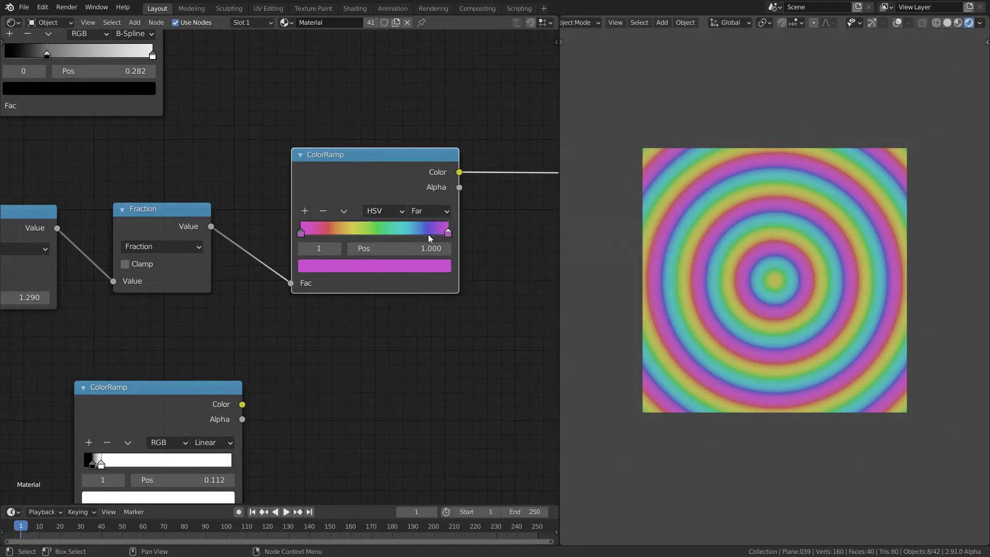
scroll(812, 286, "up", 5)
scroll(758, 298, "down", 5)
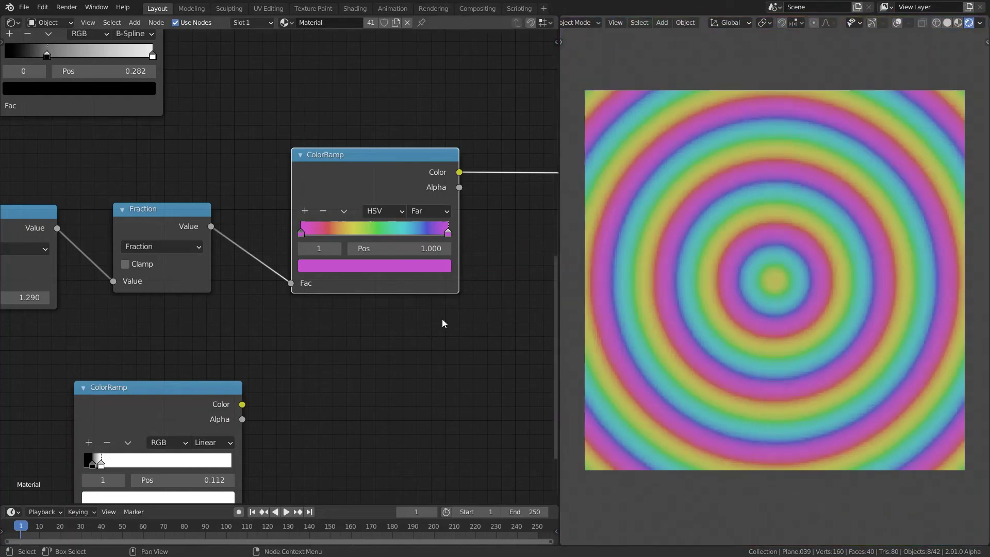
mouse_move(442, 324)
middle_mouse_down()
mouse_move(431, 332)
mouse_move(455, 329)
middle_mouse_up()
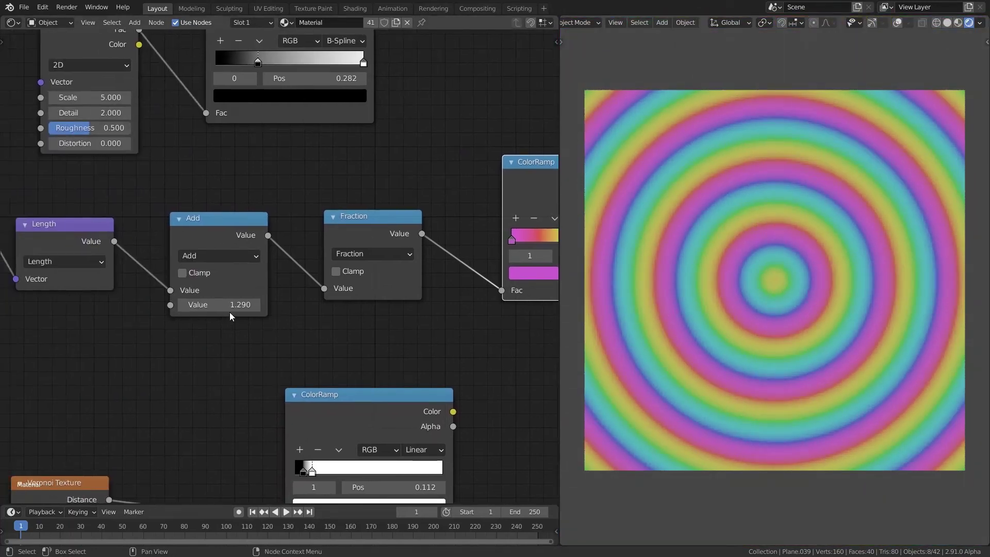
middle_click_drag(431, 182, 258, 191)
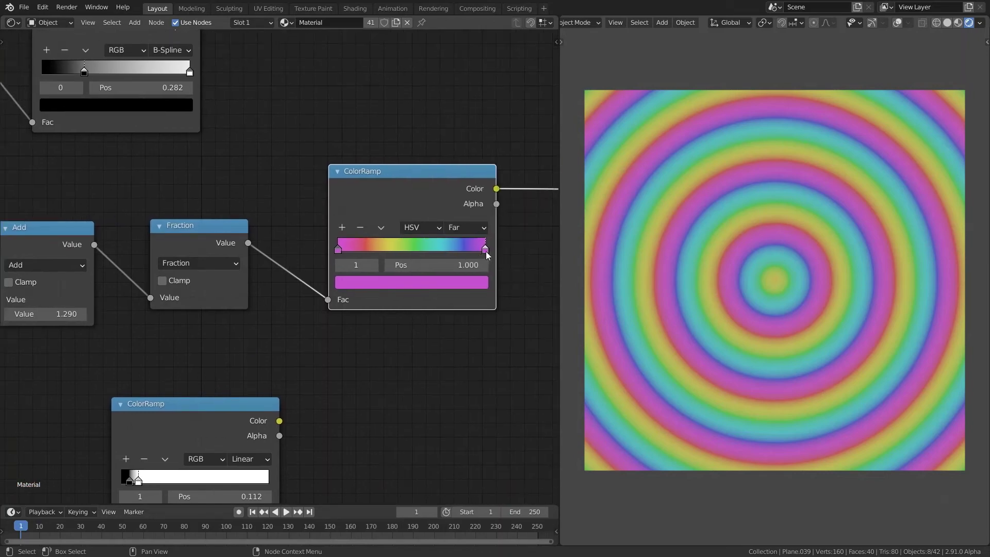
left_click(462, 282)
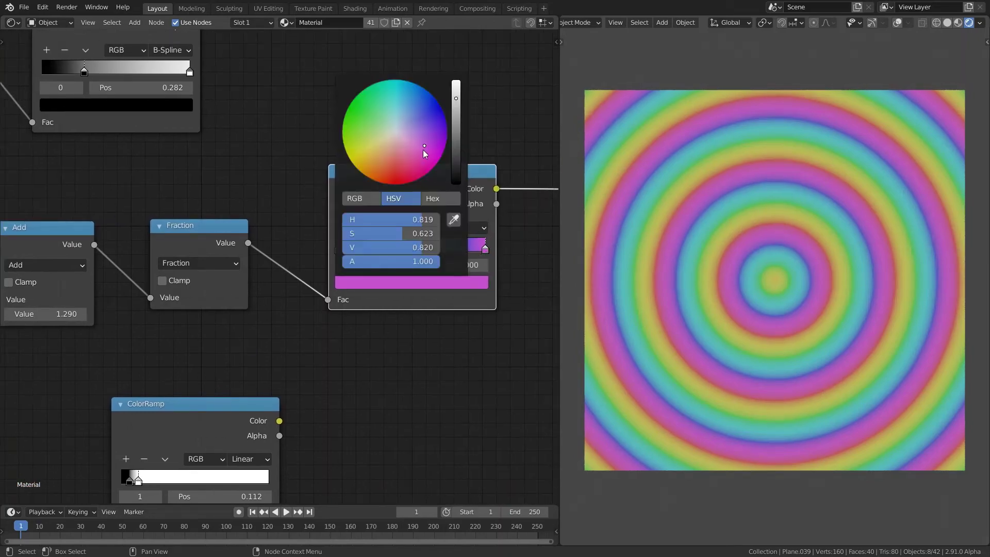
mouse_move(425, 149)
left_mouse_down()
mouse_move(404, 173)
mouse_move(374, 168)
mouse_move(352, 141)
mouse_move(390, 178)
left_mouse_up()
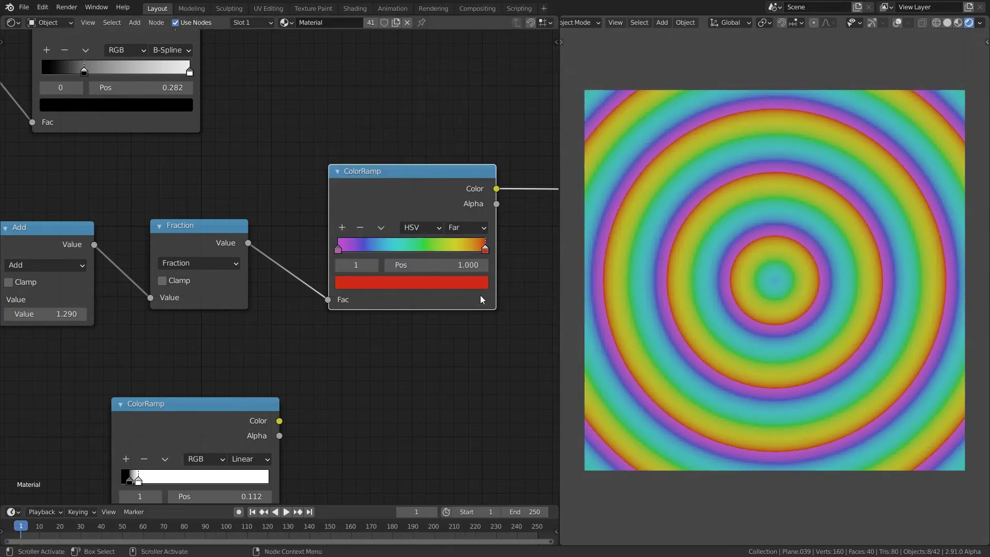
scroll(685, 325, "up", 4)
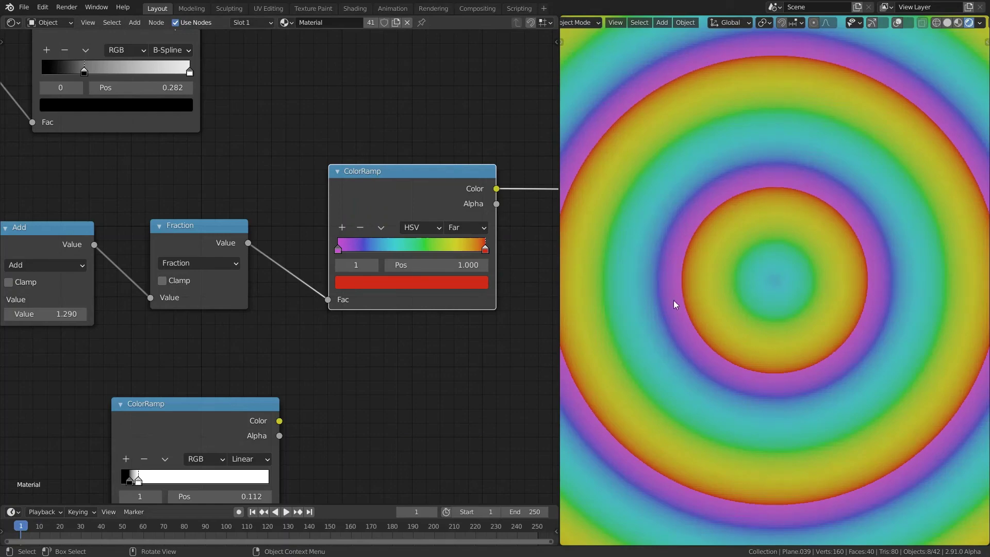
Step: Change the Fraction math node to Ping-pong with a Scale of 1
middle_click_drag(291, 103, 418, 173)
left_click(324, 328)
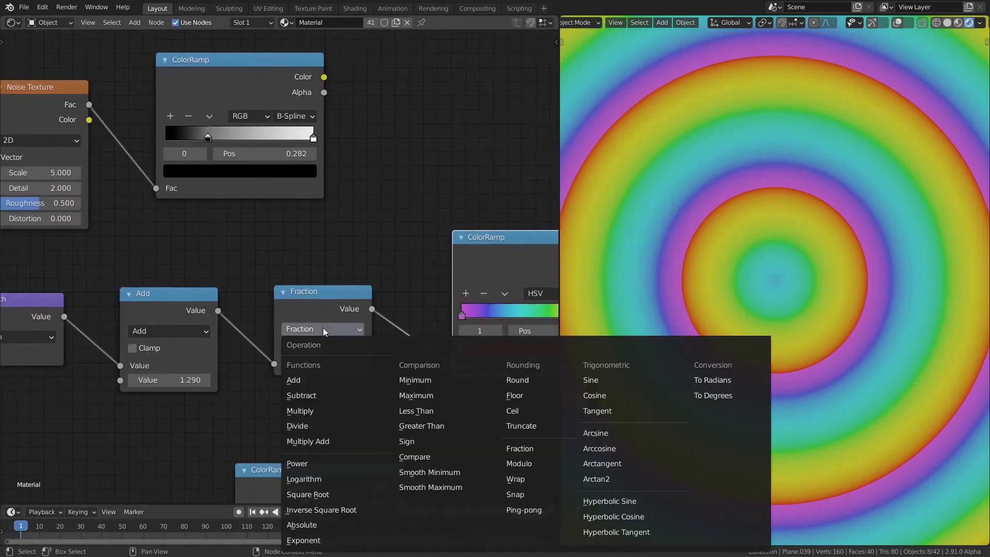
left_click(537, 511)
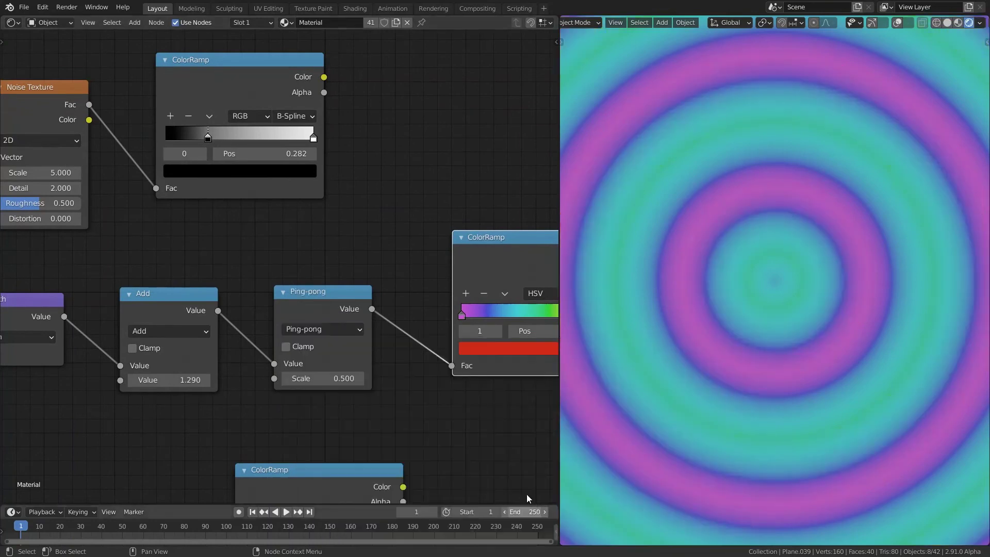
left_click(340, 377)
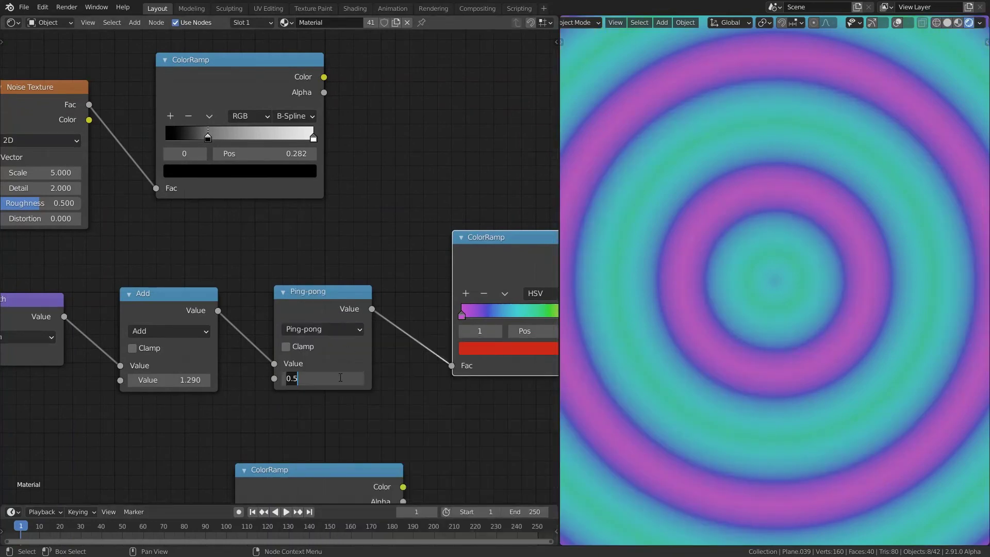
type("1")
key("Return")
scroll(379, 243, "down", 2)
scroll(753, 257, "down", 3)
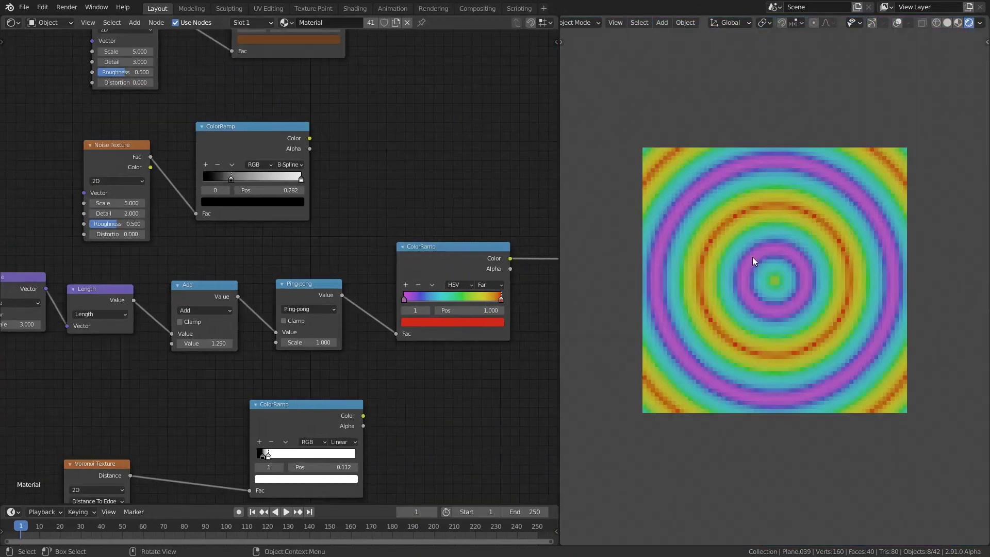
scroll(754, 277, "up", 4)
middle_click_drag(370, 258, 437, 356)
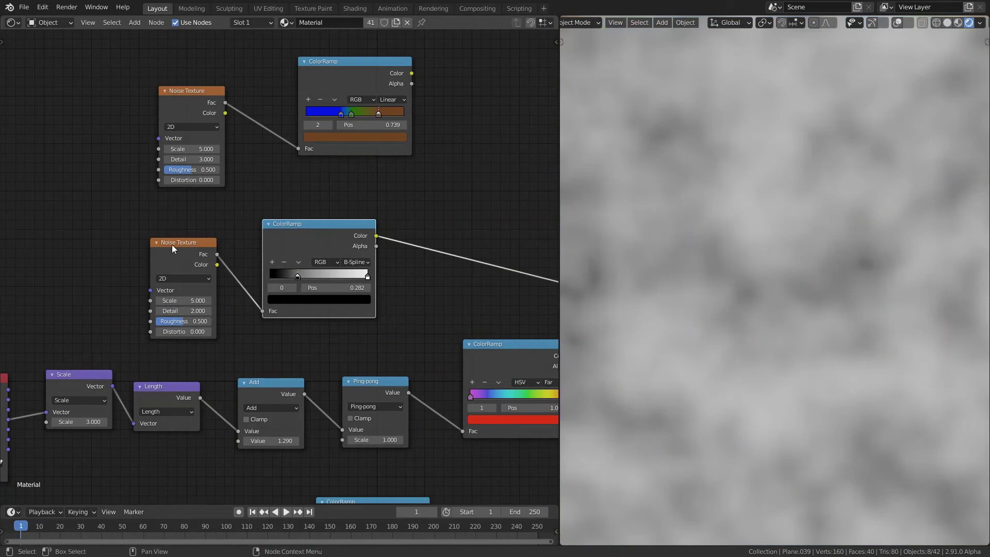
scroll(416, 274, "up", 3)
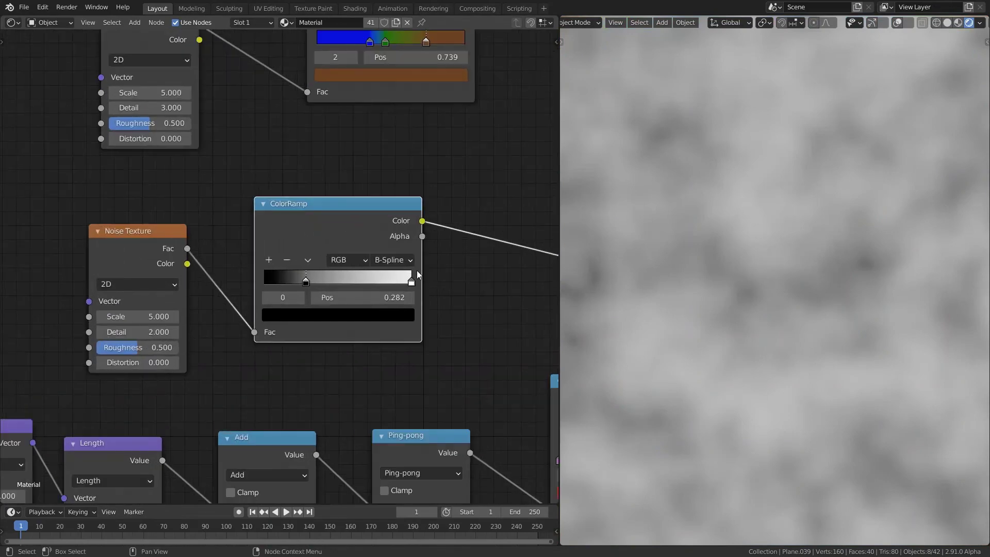
left_click(383, 260)
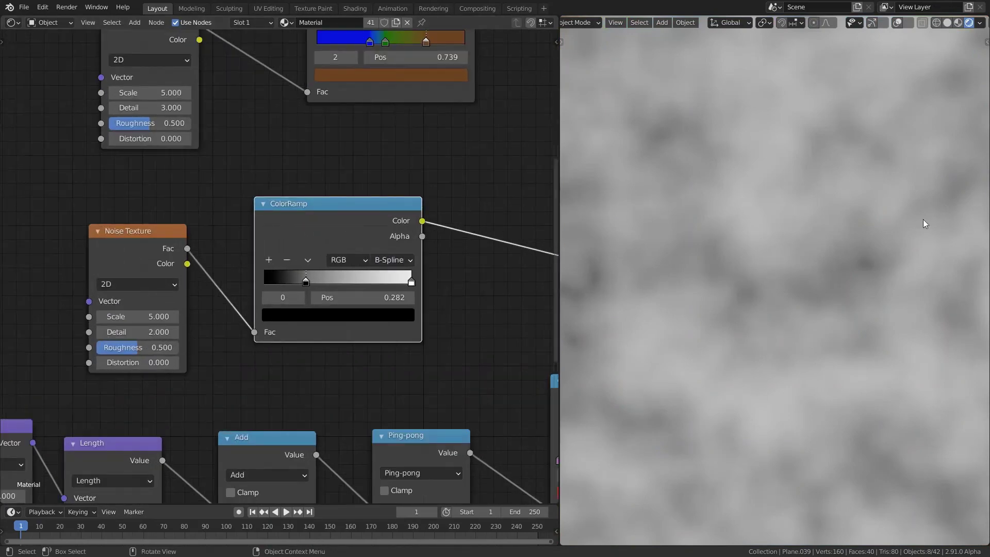
scroll(815, 259, "down", 2)
scroll(815, 259, "down", 3)
scroll(797, 212, "up", 3)
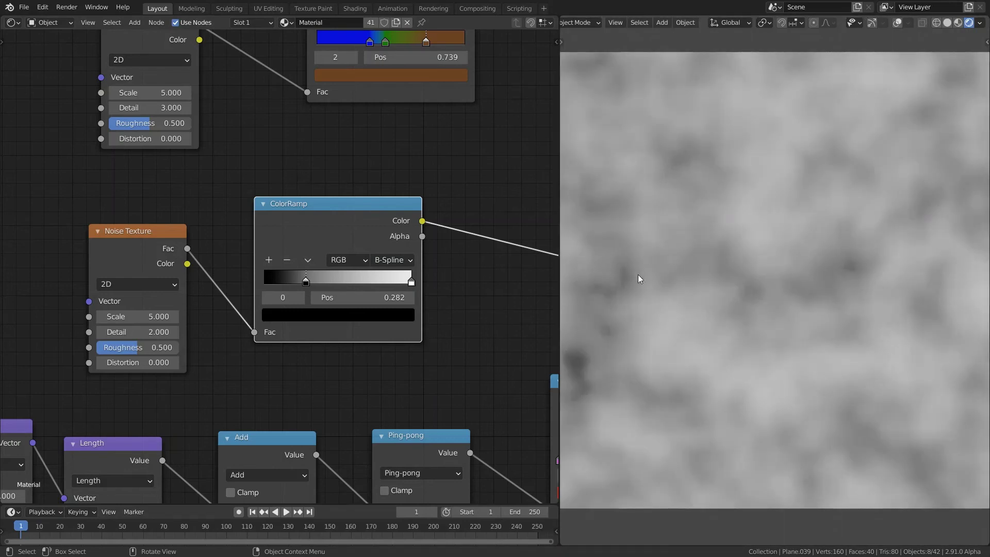
Step: Preview the Linear blue-green-brown ColorRamp fed by Noise Texture on the plane
middle_click_drag(427, 177, 453, 371)
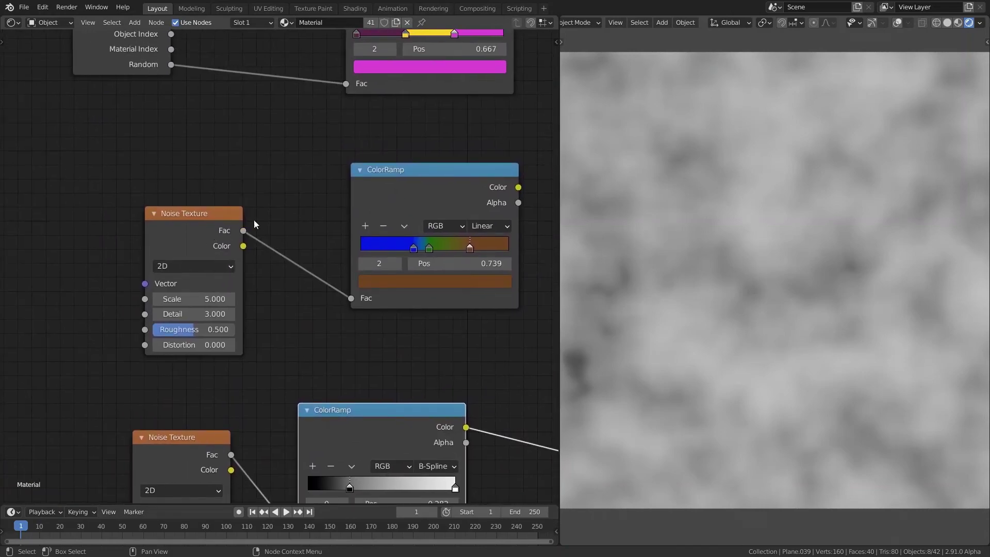
left_click(429, 192, "ctrl+shift")
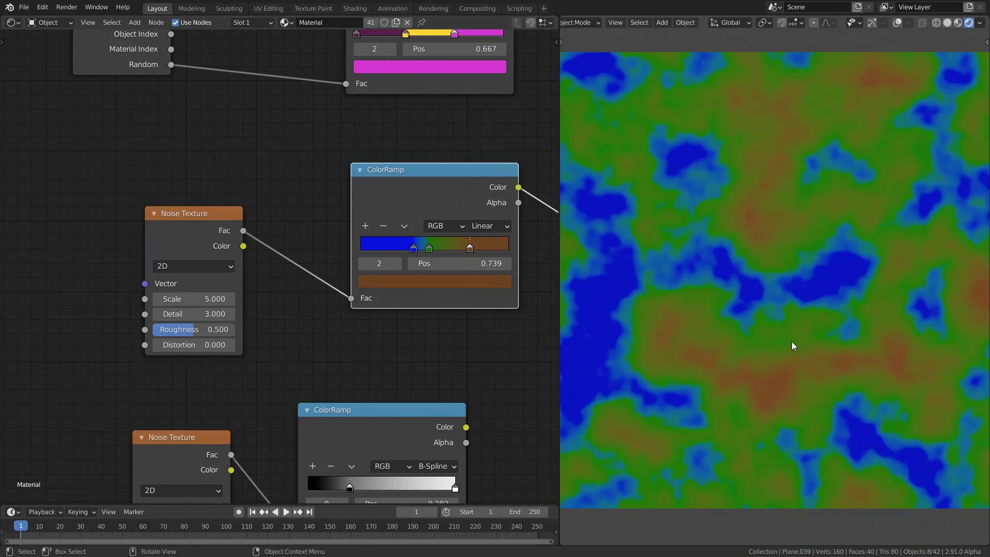
scroll(794, 314, "up", 3)
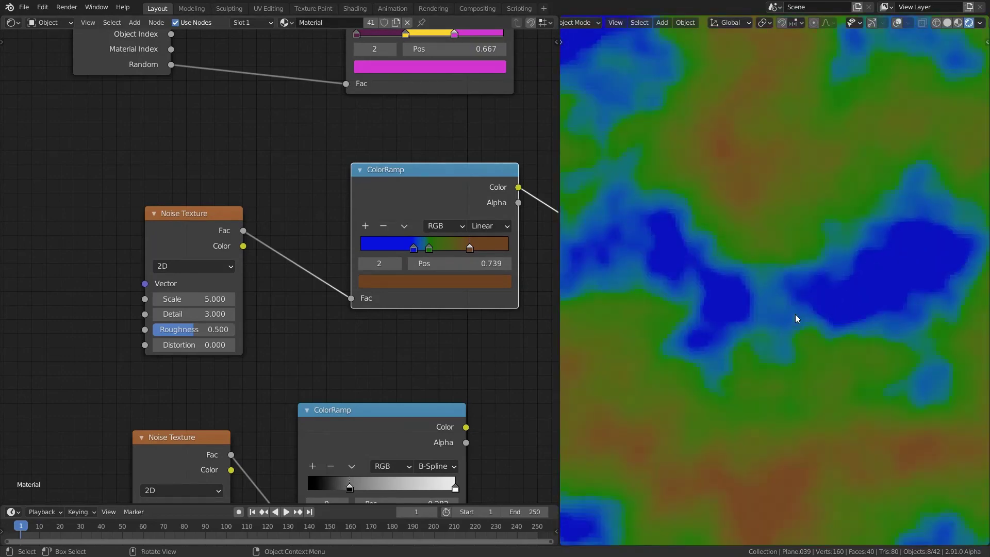
scroll(795, 314, "down", 3)
scroll(788, 329, "up", 3)
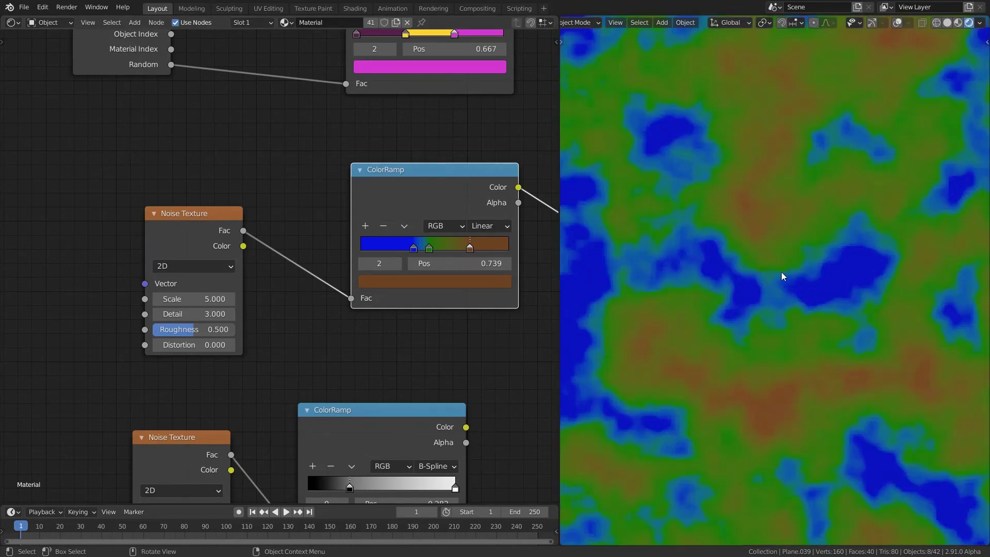
scroll(683, 264, "down", 3)
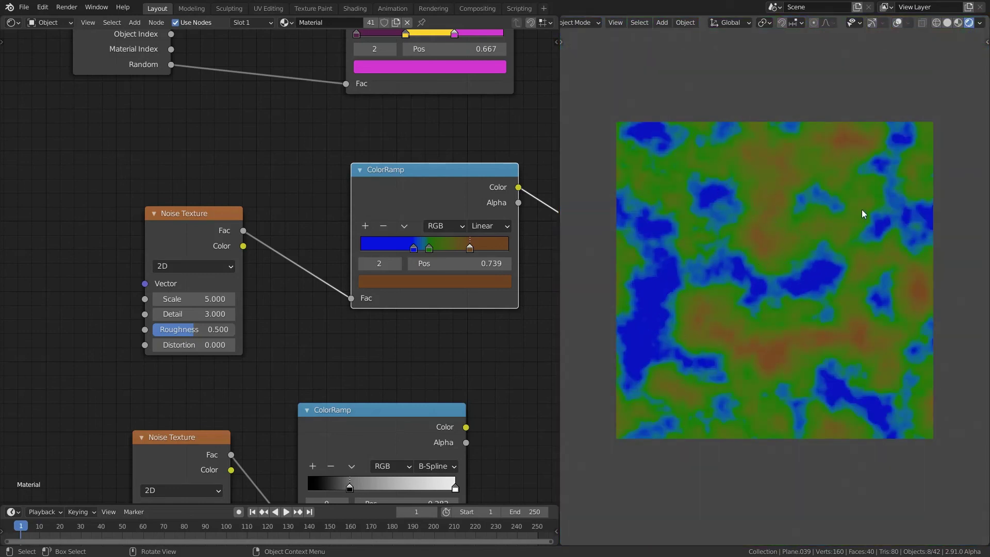
Step: Preview the purple-yellow-magenta Constant ColorRamp on the particle squares
middle_click_drag(471, 130, 451, 259)
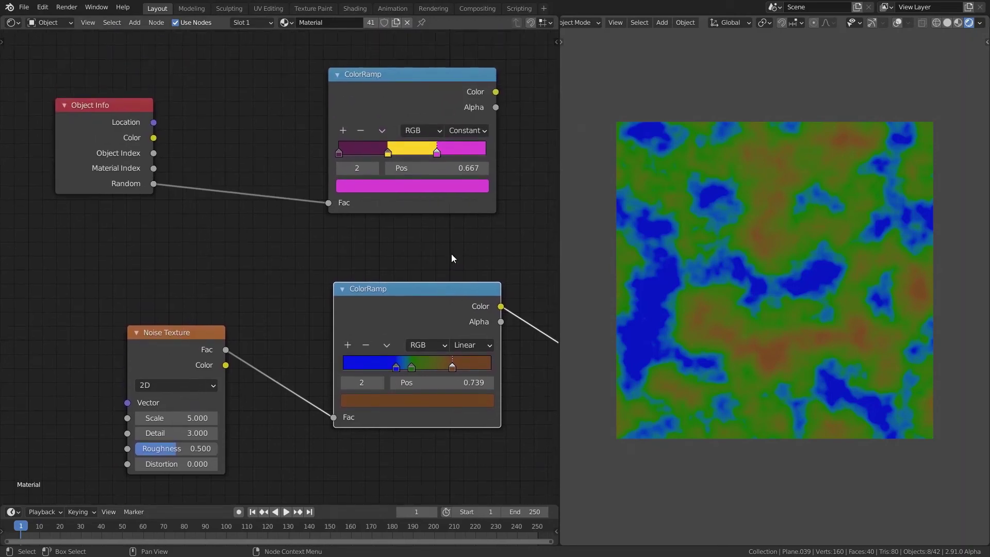
middle_click_drag(440, 256, 435, 289)
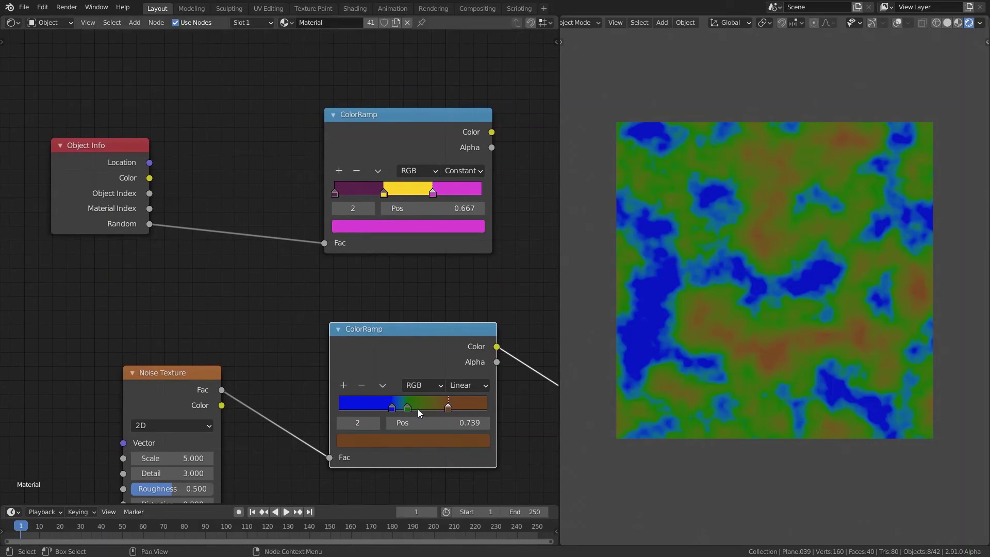
middle_click_drag(454, 252, 472, 361)
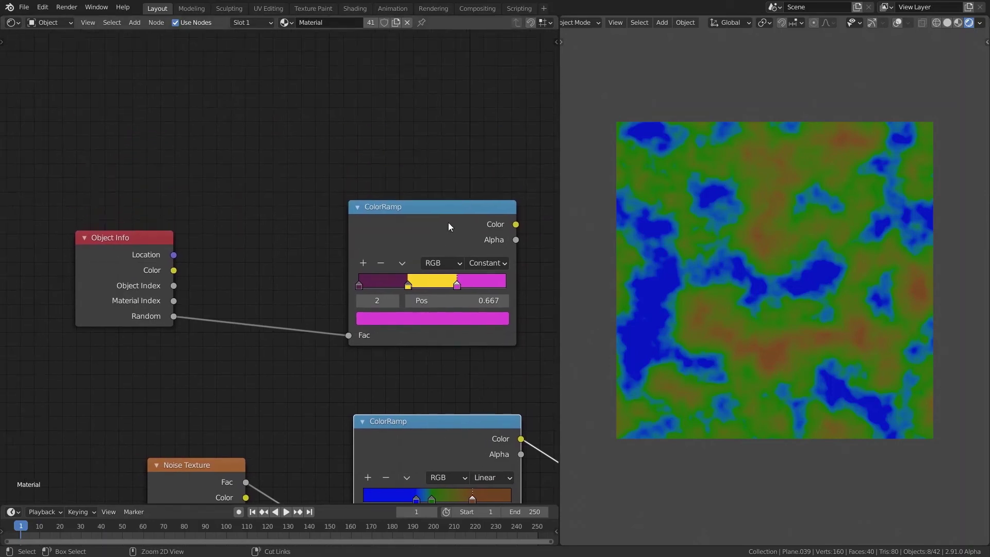
left_click(409, 233, "ctrl+shift")
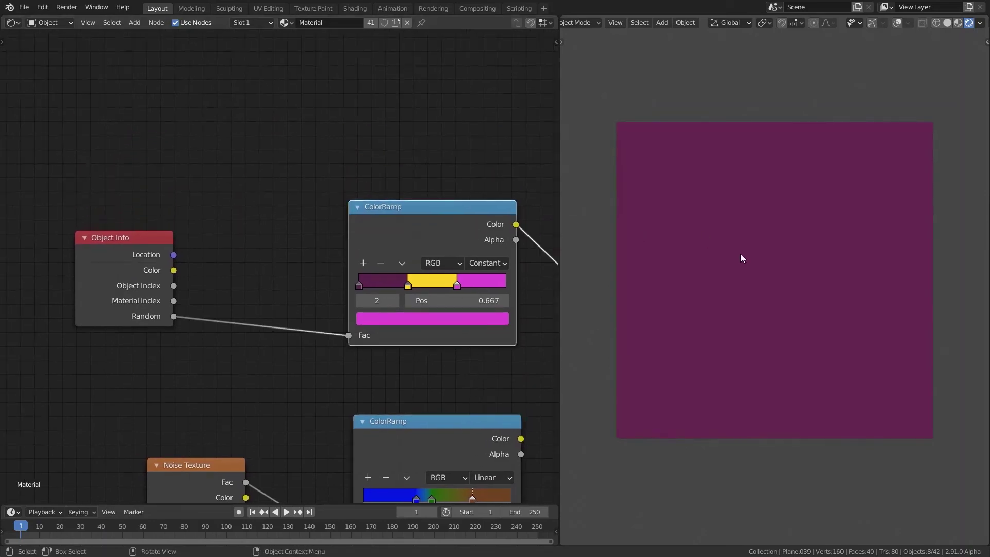
scroll(740, 253, "down", 5)
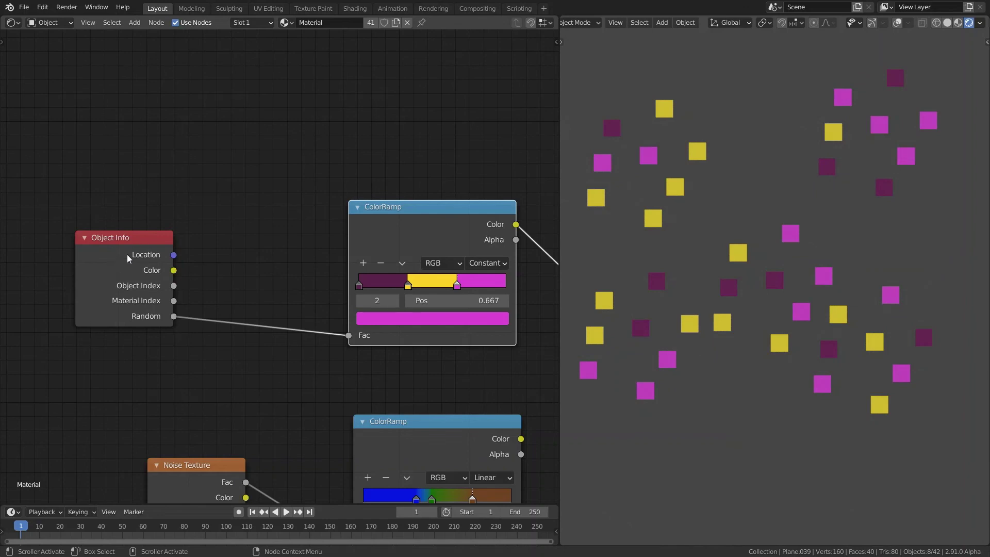
Step: Preview the Object Info Random output, showing each square as a grey shade
left_click(119, 284, "ctrl+shift")
left_click(119, 283, "ctrl+shift")
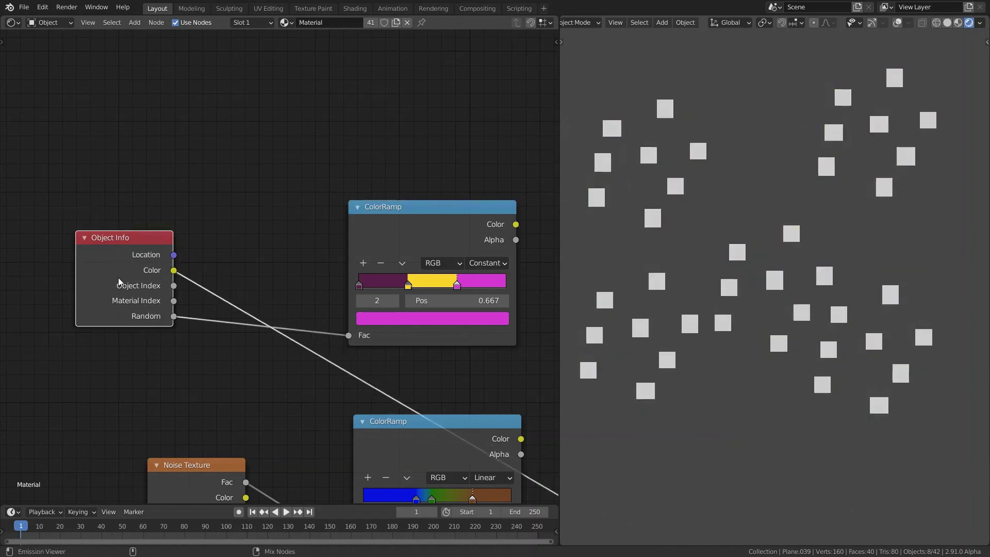
left_click(119, 282, "ctrl+shift")
left_click(119, 282, "ctrl+shift")
left_click(119, 281, "ctrl+shift")
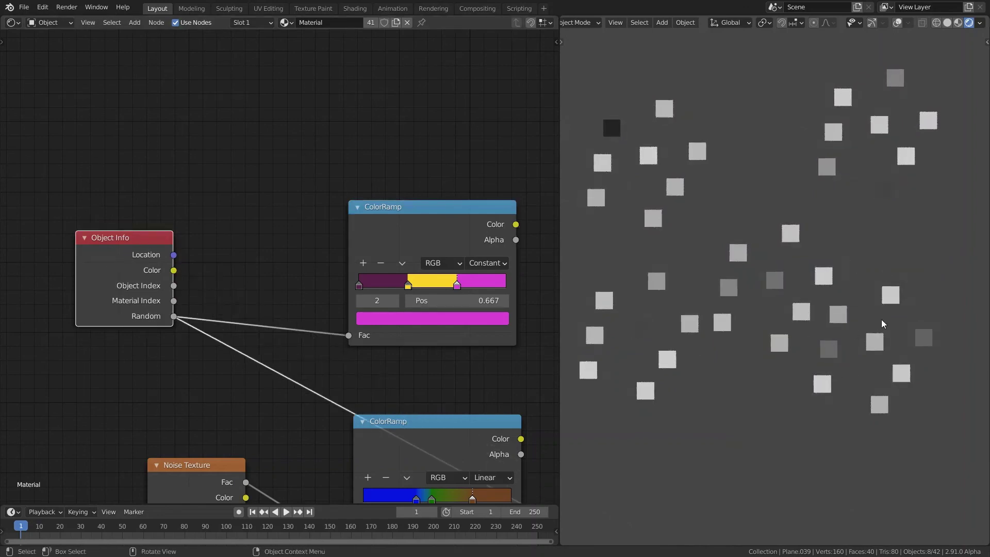
scroll(876, 316, "down", 4)
scroll(850, 294, "up", 3)
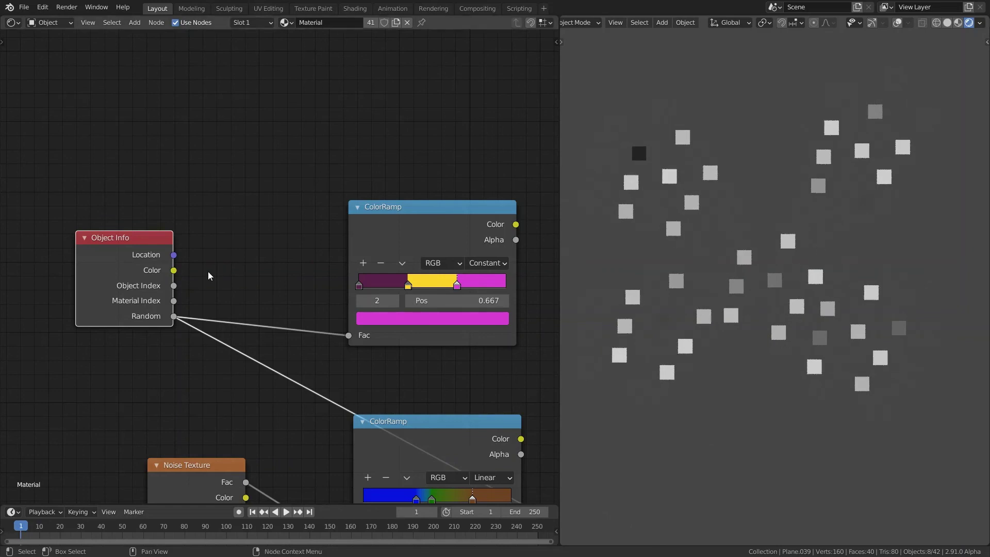
Step: Switch the viewport preview back to the ColorRamp's purple, yellow and magenta colours
middle_click_drag(425, 169, 388, 158)
scroll(820, 284, "up", 1)
scroll(822, 281, "up", 2)
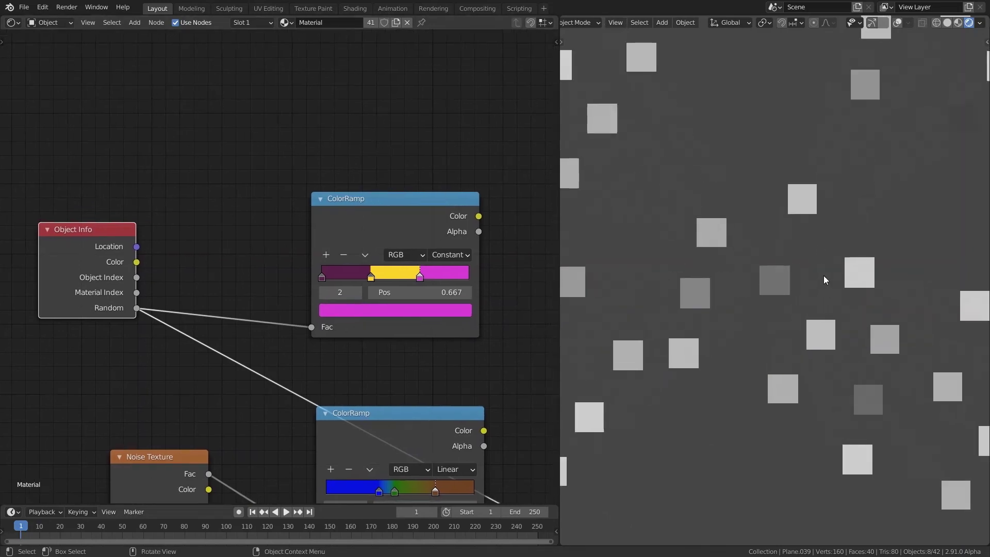
left_click(394, 219, "ctrl+shift")
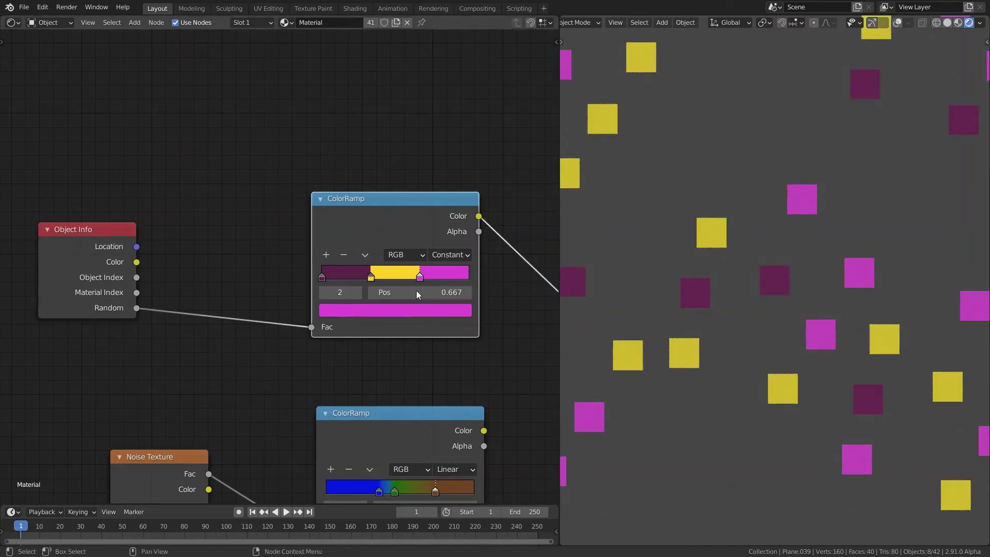
Step: Move the yellow and magenta ColorRamp stops further right to widen the yellow band
middle_click_drag(396, 155, 303, 133)
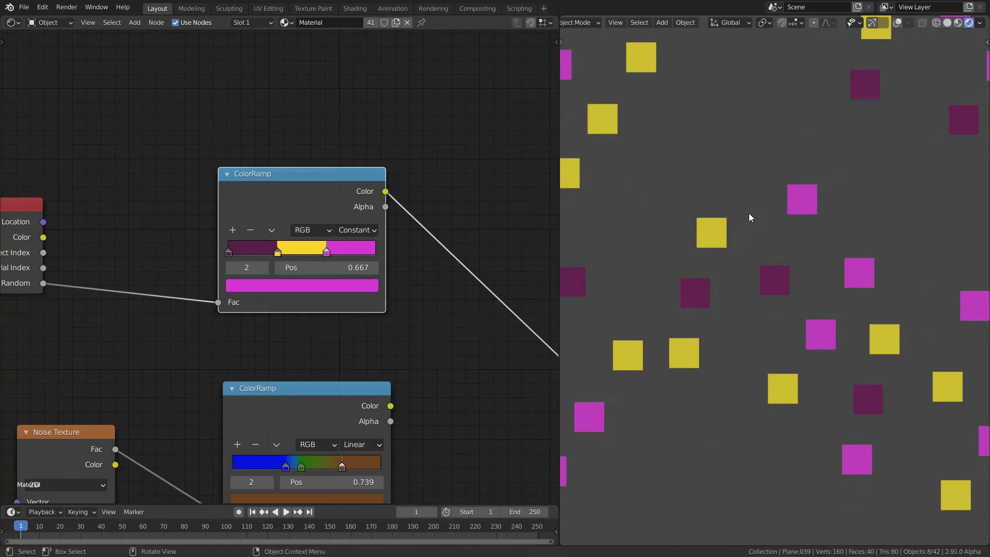
left_click(282, 251)
left_click_drag(283, 250, 312, 254)
key("g")
left_click(329, 258)
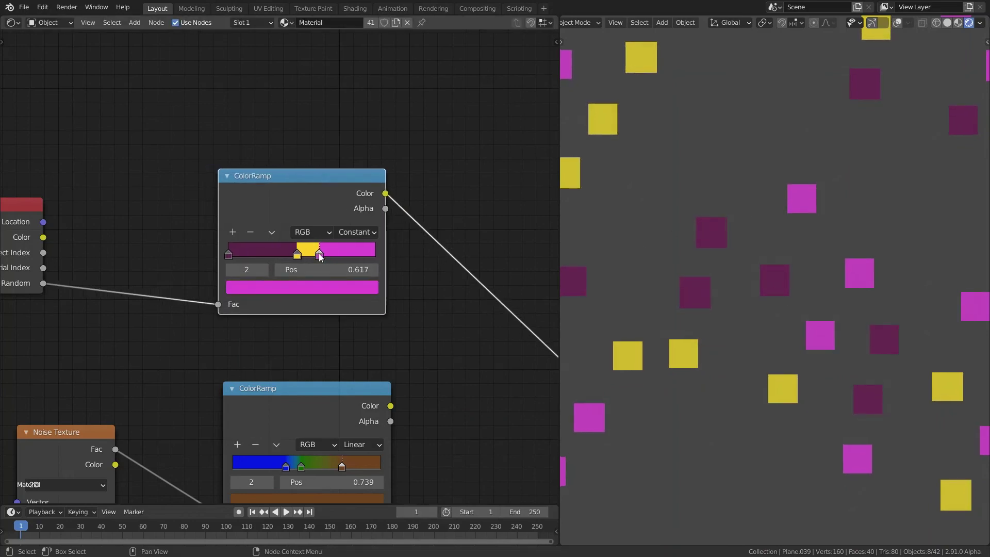
scroll(747, 249, "down", 5)
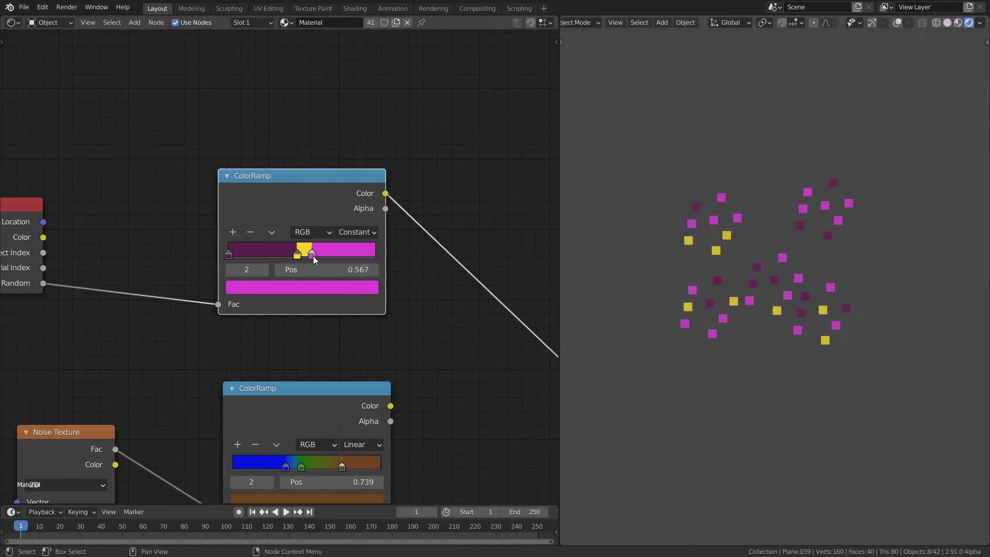
left_click_drag(313, 256, 356, 254)
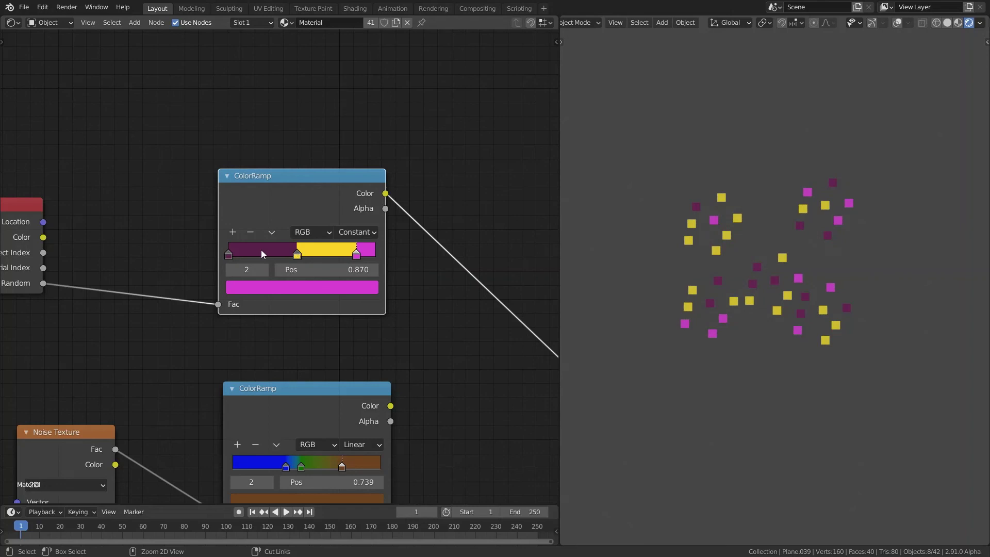
Step: Add a dark blue stop near the left and distribute all stops evenly from left
left_click(261, 253, "ctrl")
left_click(303, 287)
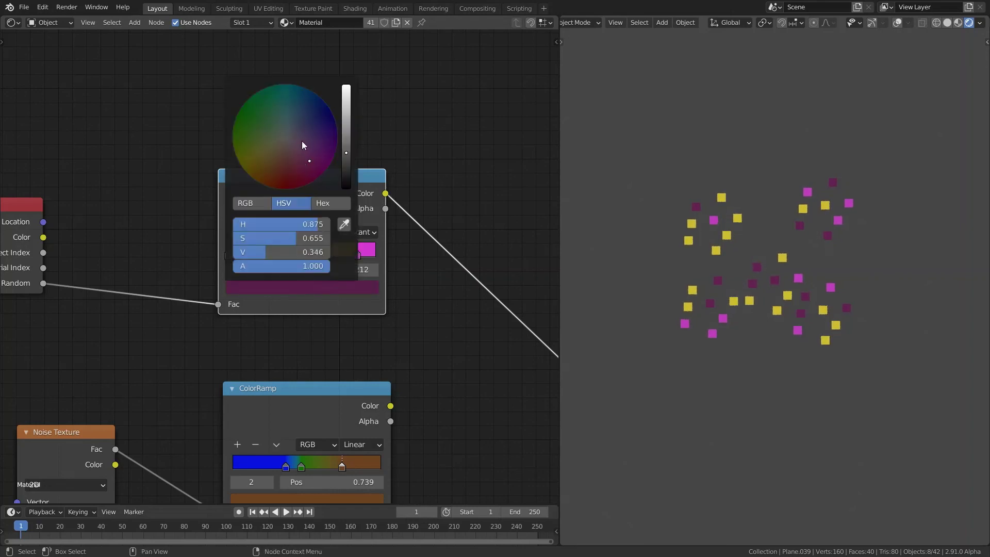
left_click_drag(303, 145, 304, 114)
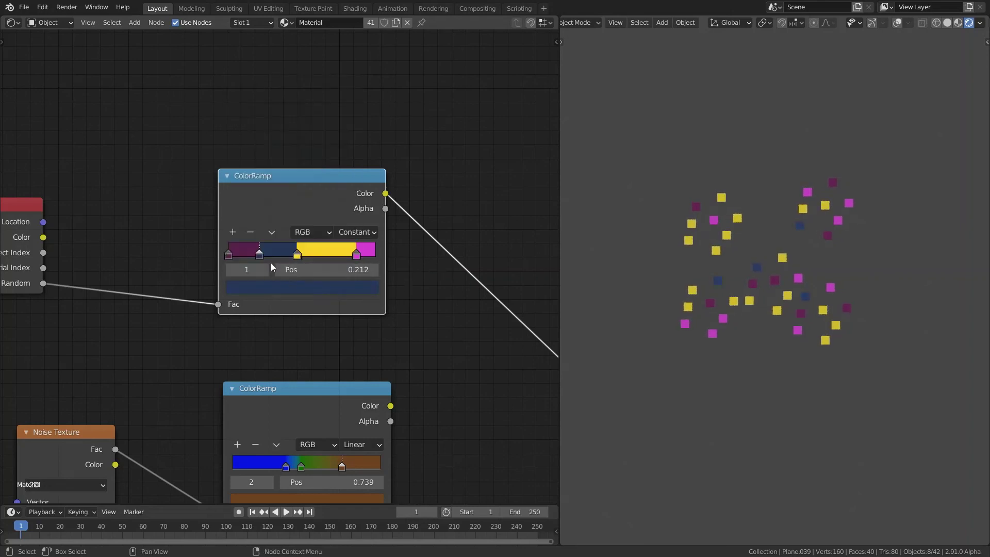
left_click(272, 232)
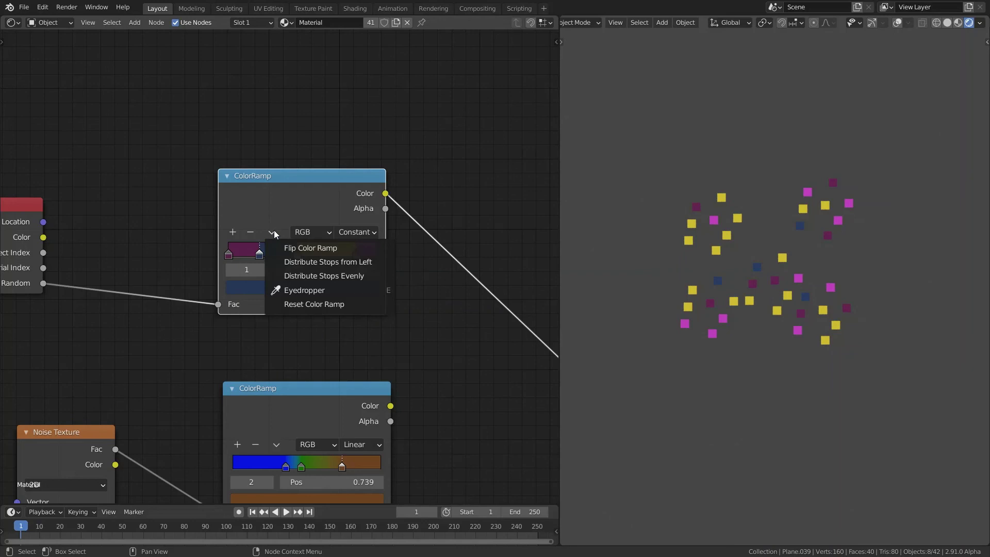
left_click(287, 262)
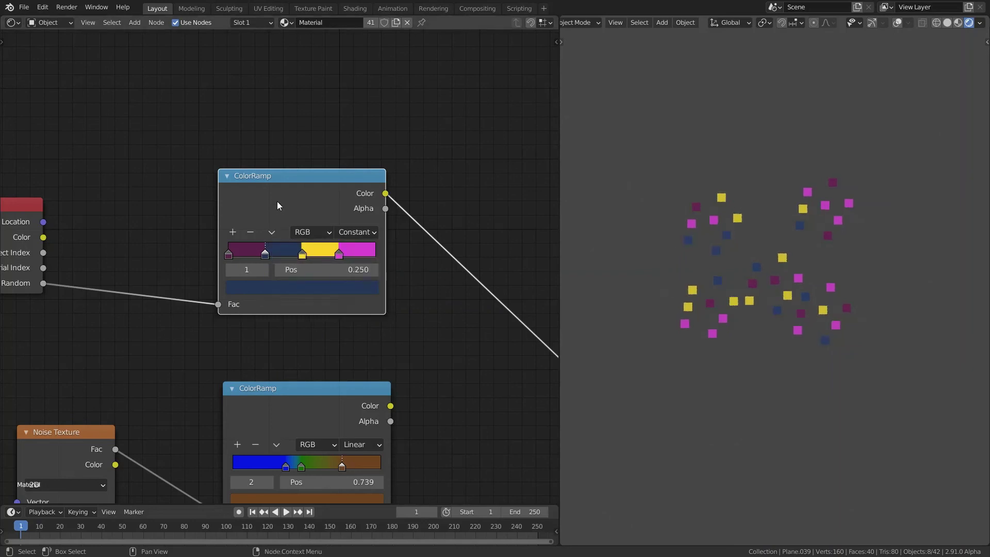